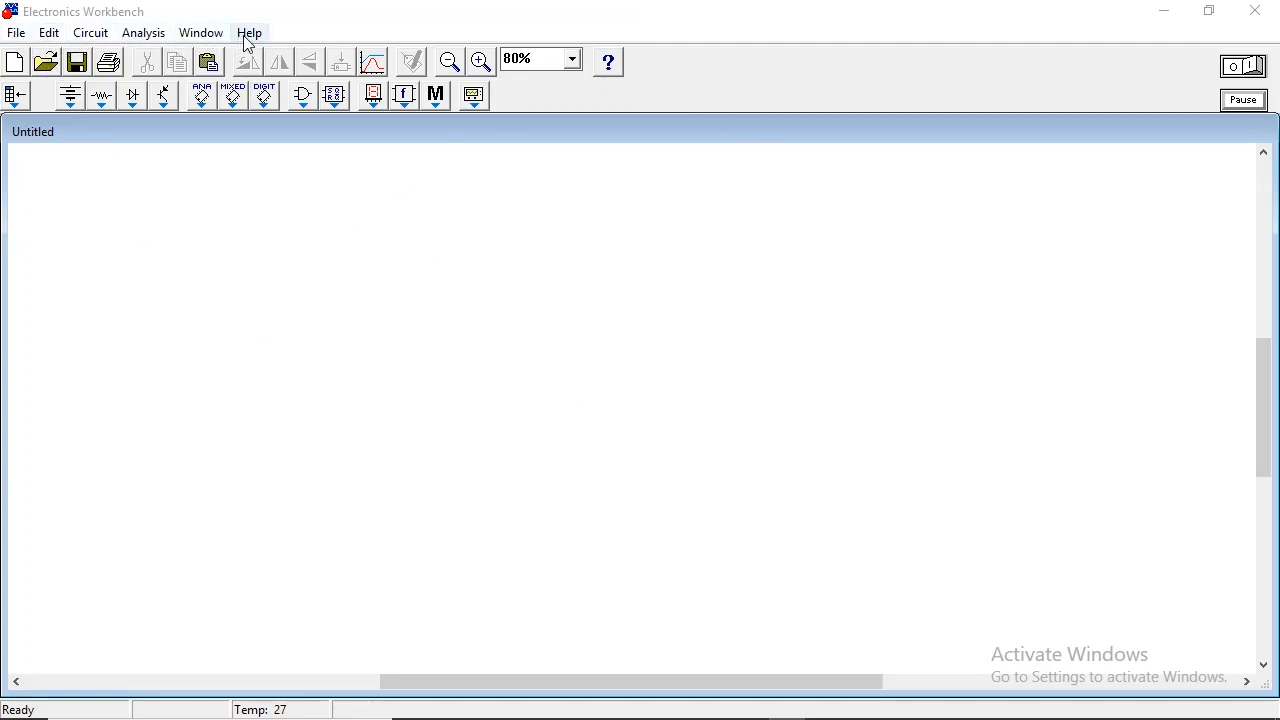
left_click(20, 36)
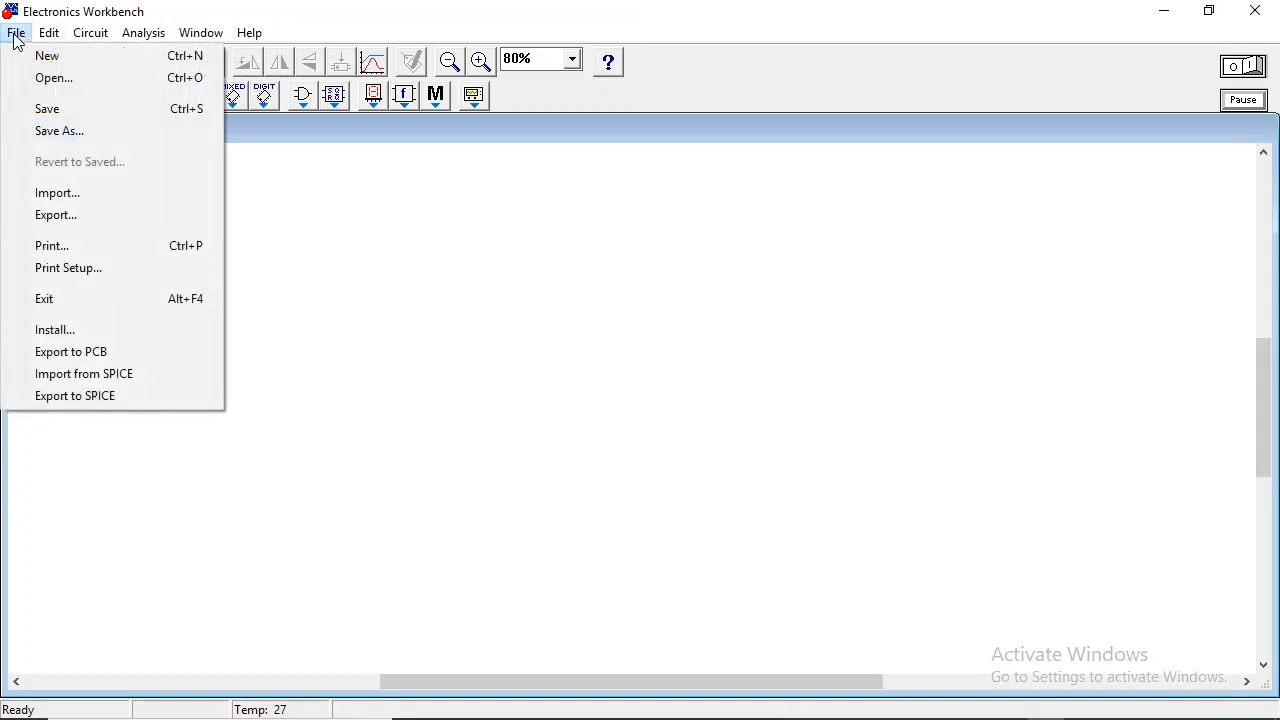
mouse_move(90, 33)
mouse_move(12, 35)
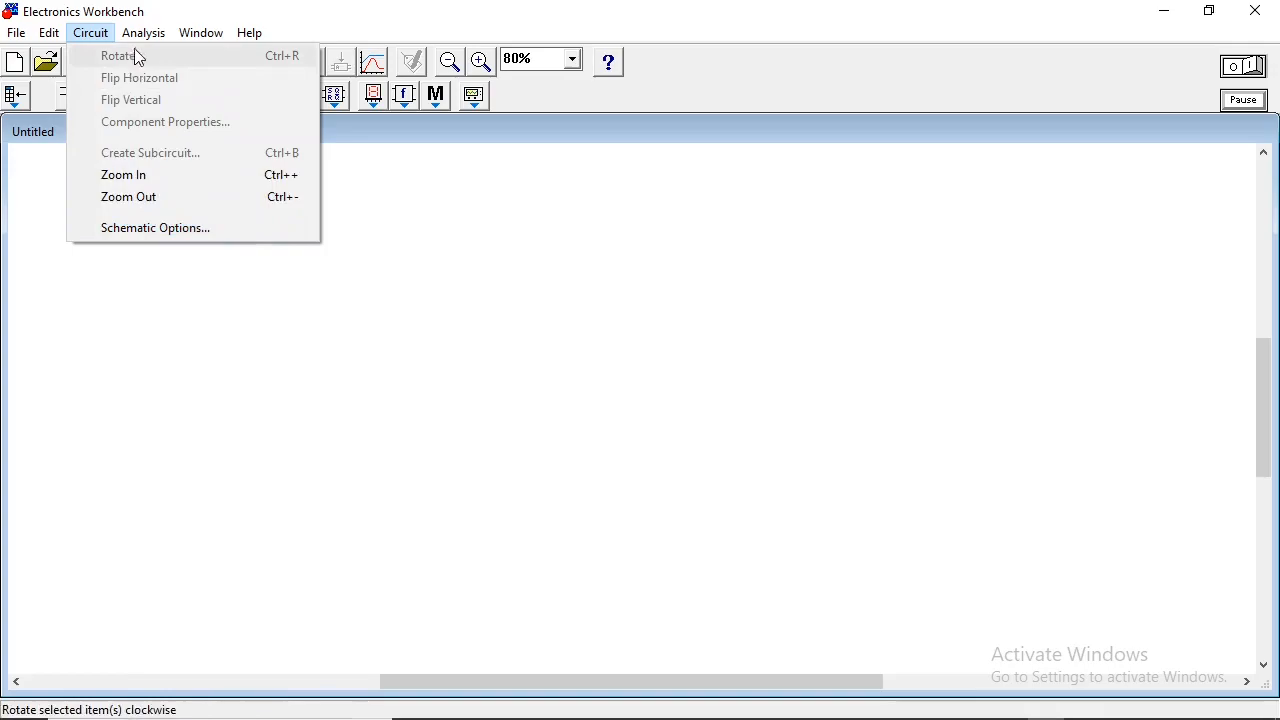
mouse_move(145, 42)
mouse_move(205, 40)
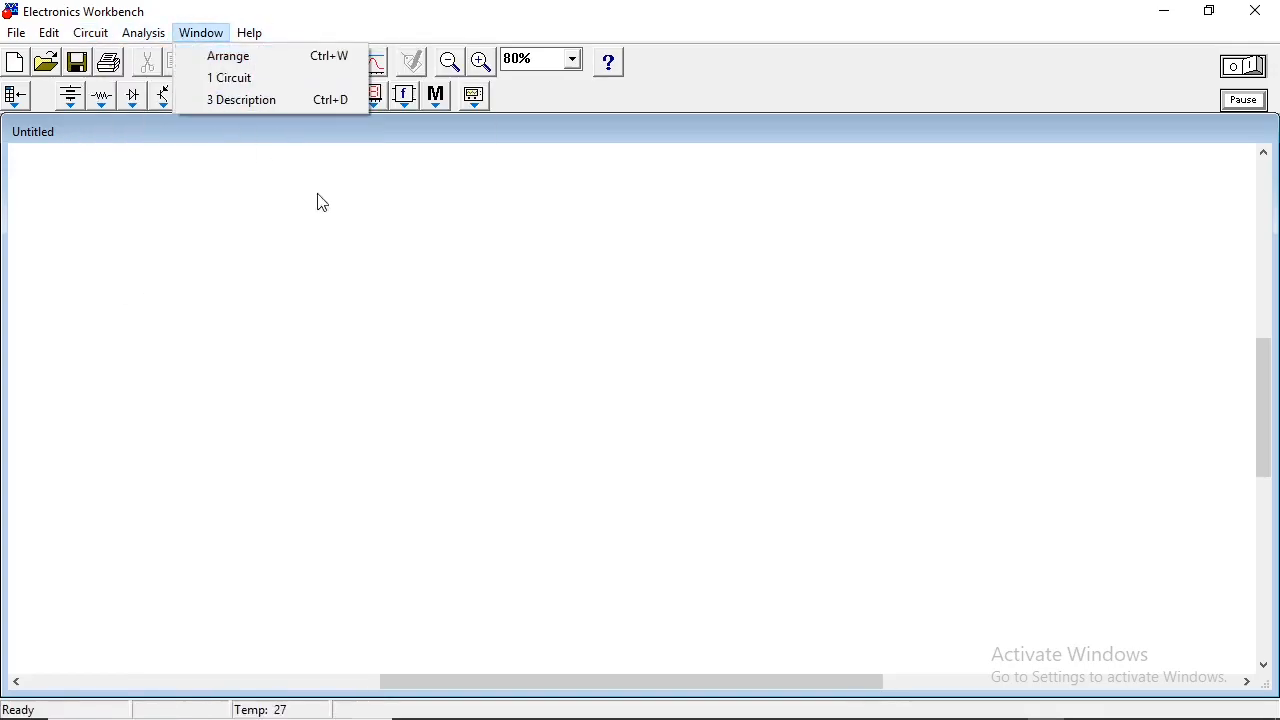
left_click(764, 80)
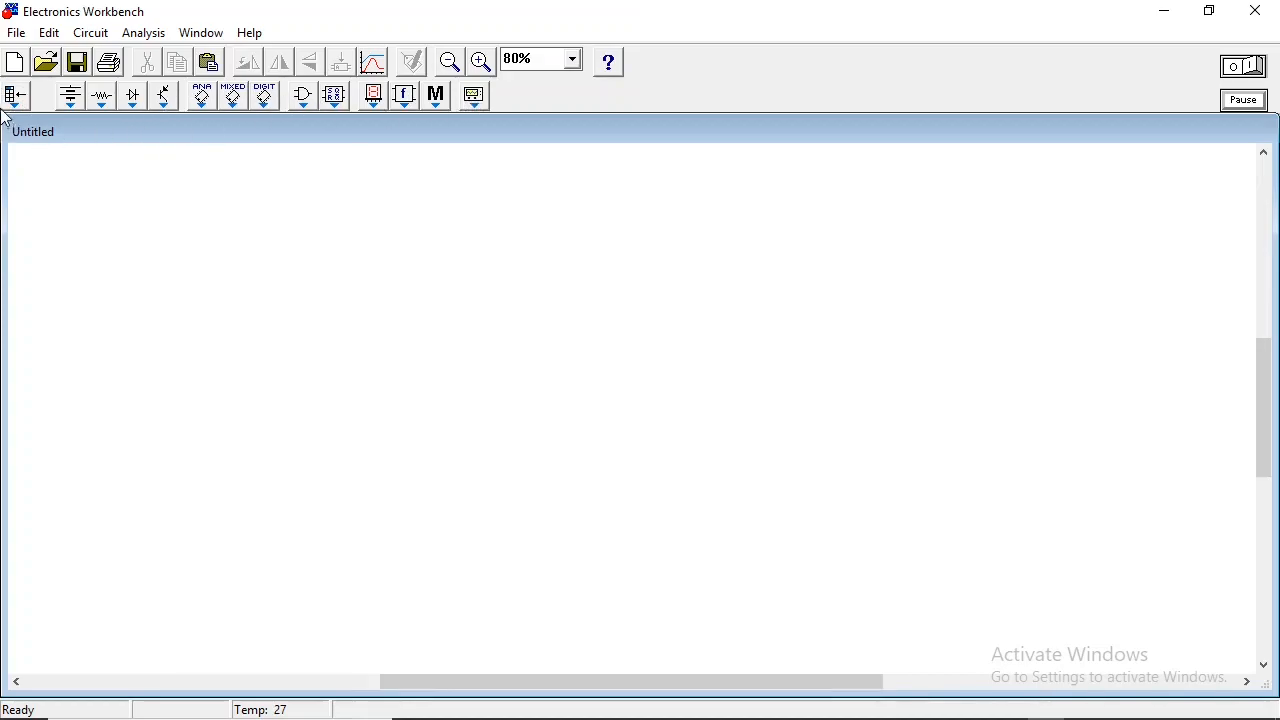
Place two 12 V batteries on the blank schematic, one below the other
left_click(70, 98)
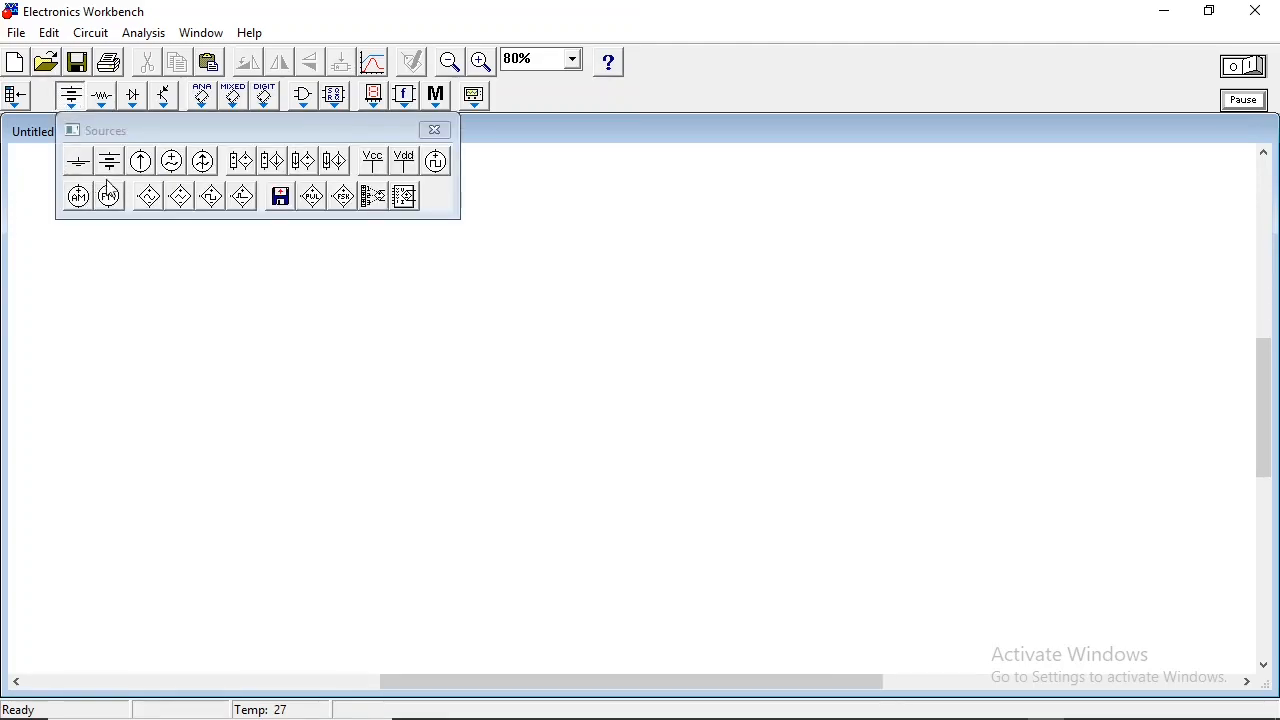
left_click_drag(112, 162, 101, 299)
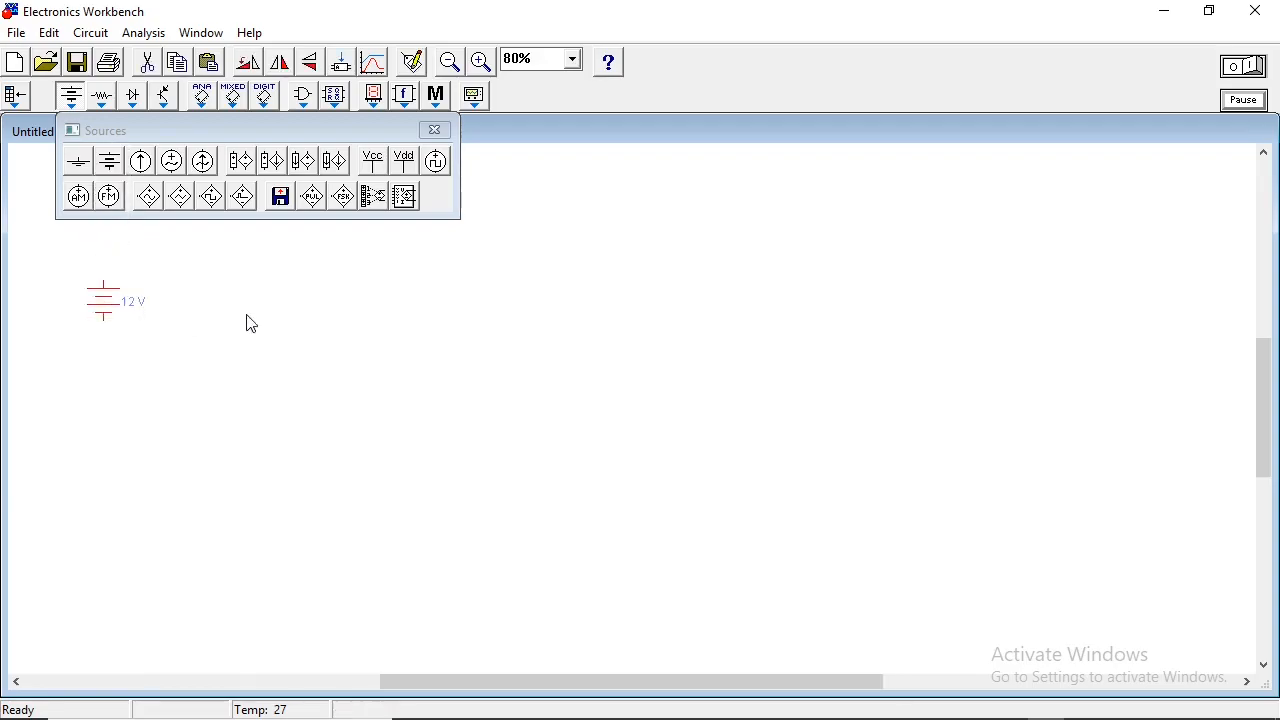
left_click(234, 317)
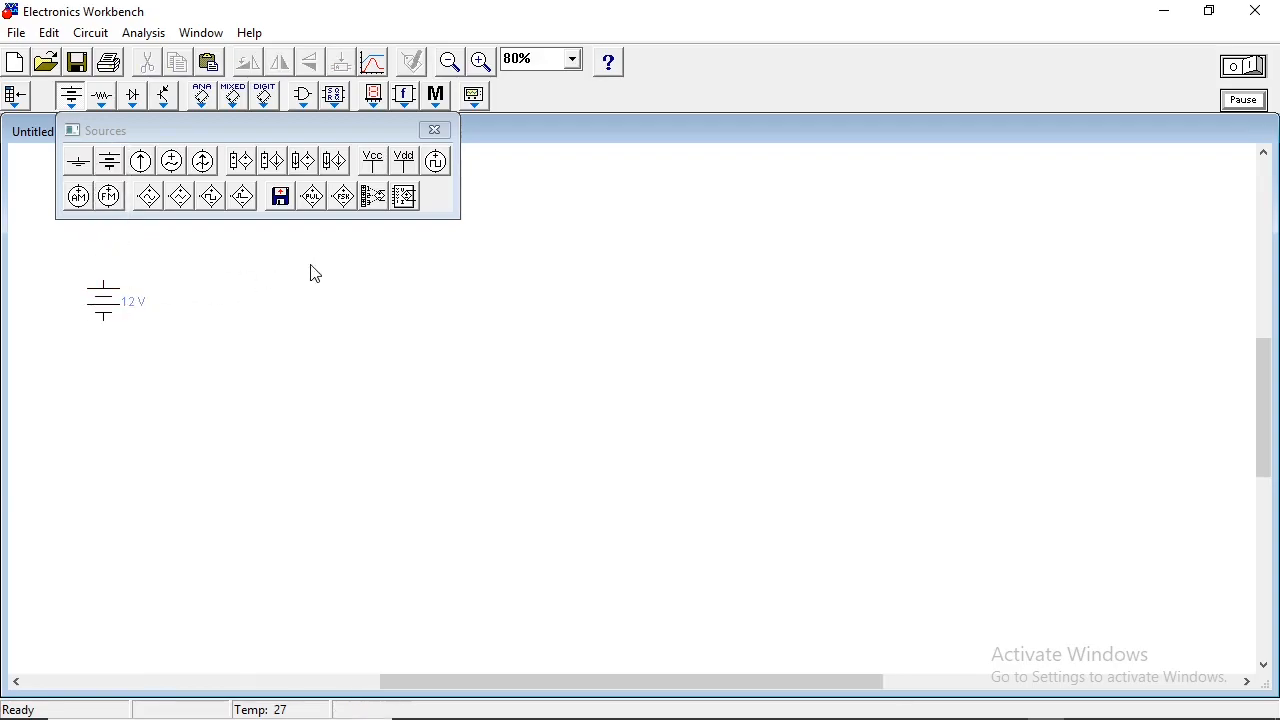
left_click_drag(110, 162, 111, 462)
left_click(200, 423)
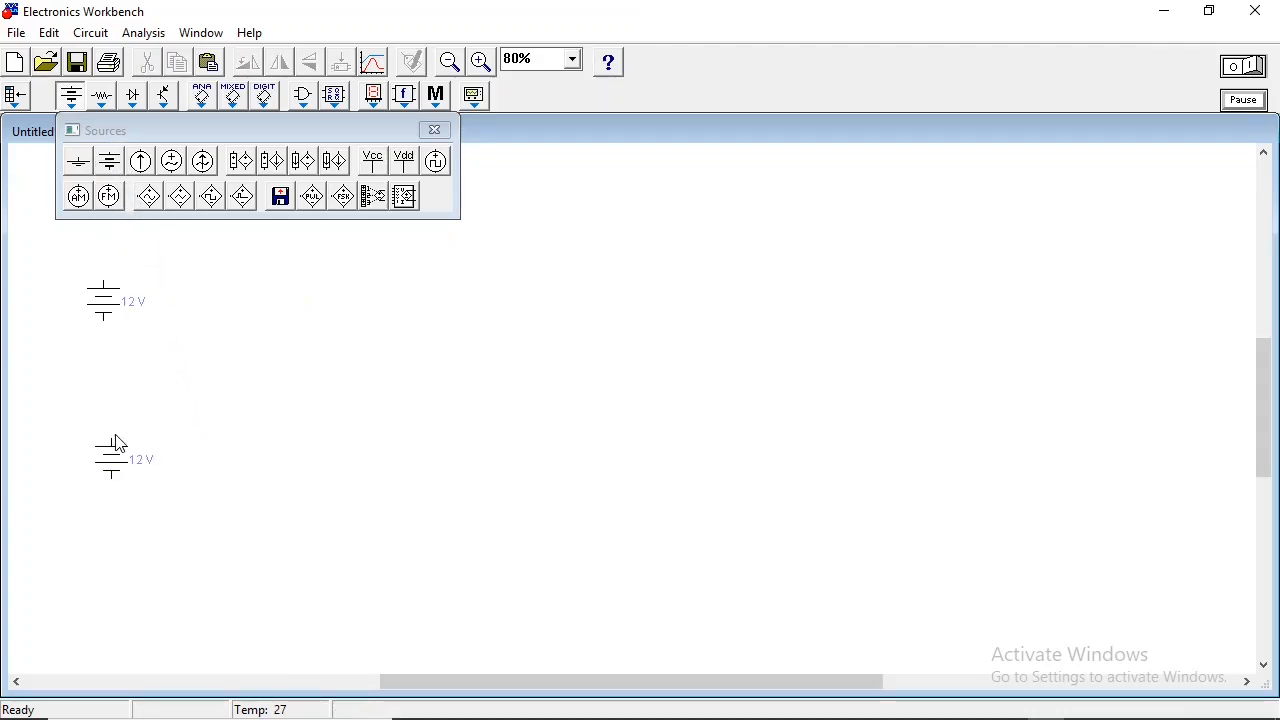
left_click(446, 136)
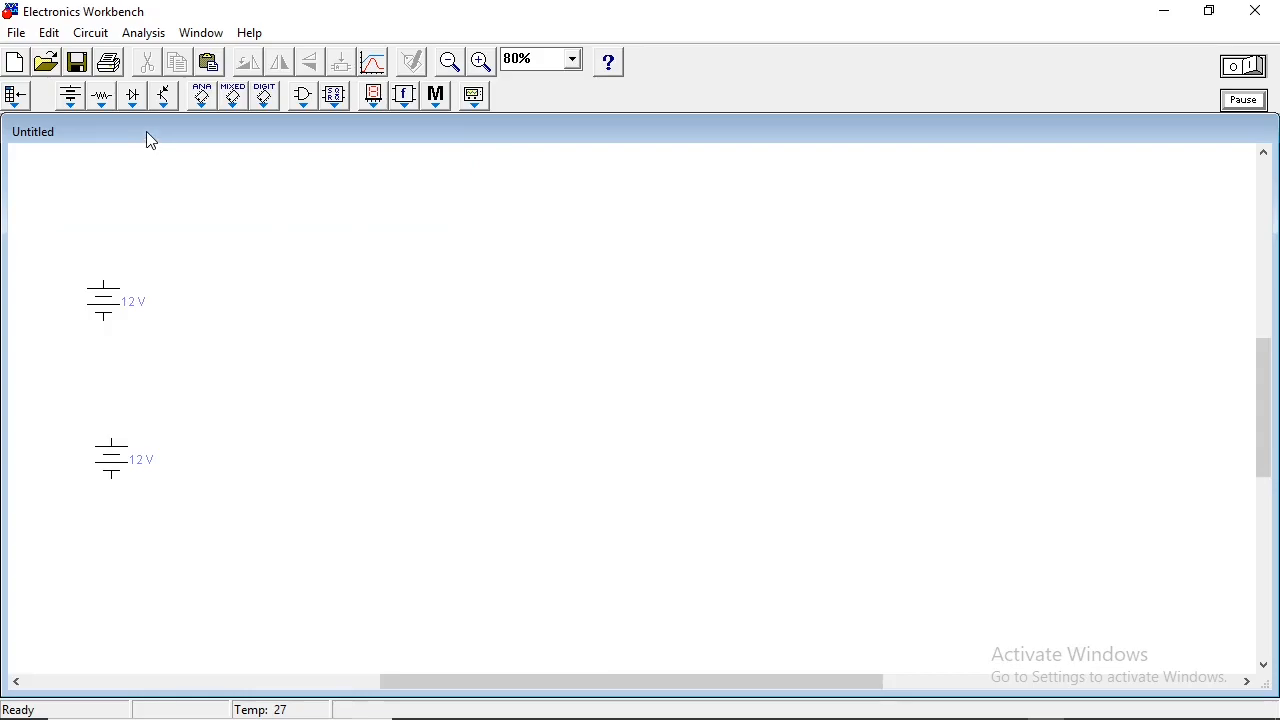
Add four switches: two side by side in a row above the upper battery and two stacked beside the lower battery
left_click(104, 100)
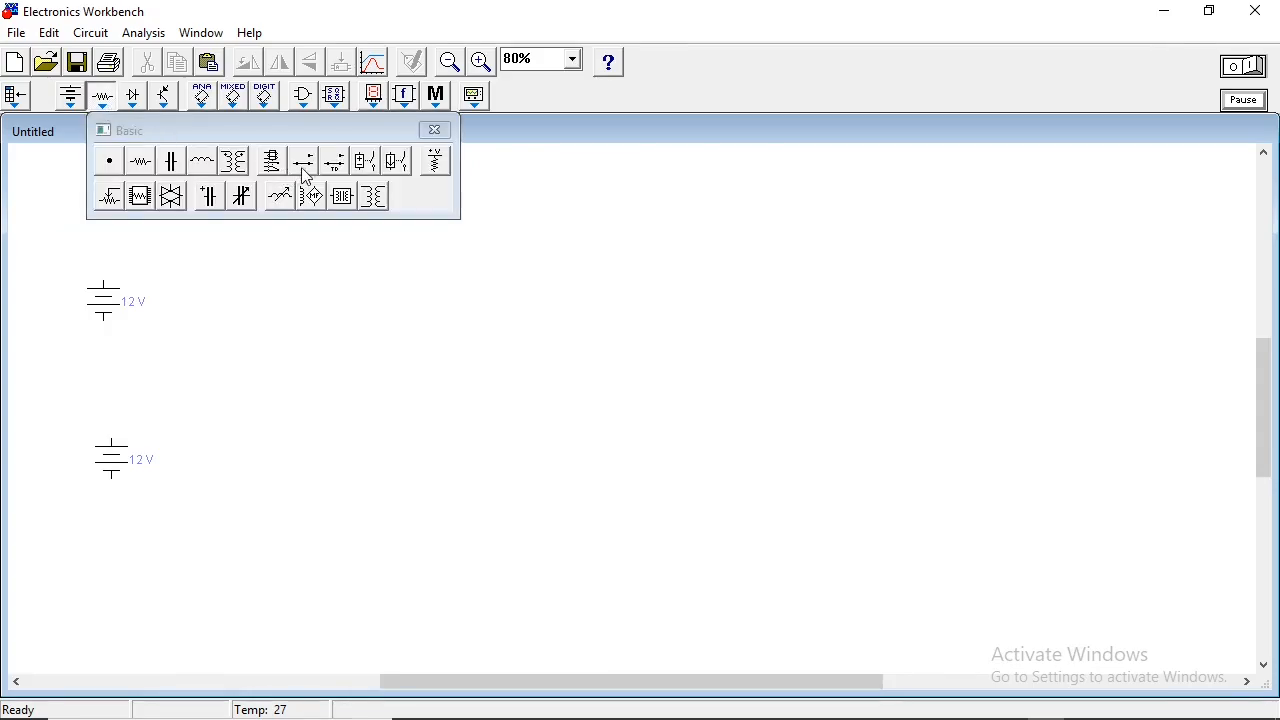
left_click_drag(305, 165, 286, 255)
left_click_drag(388, 237, 423, 251)
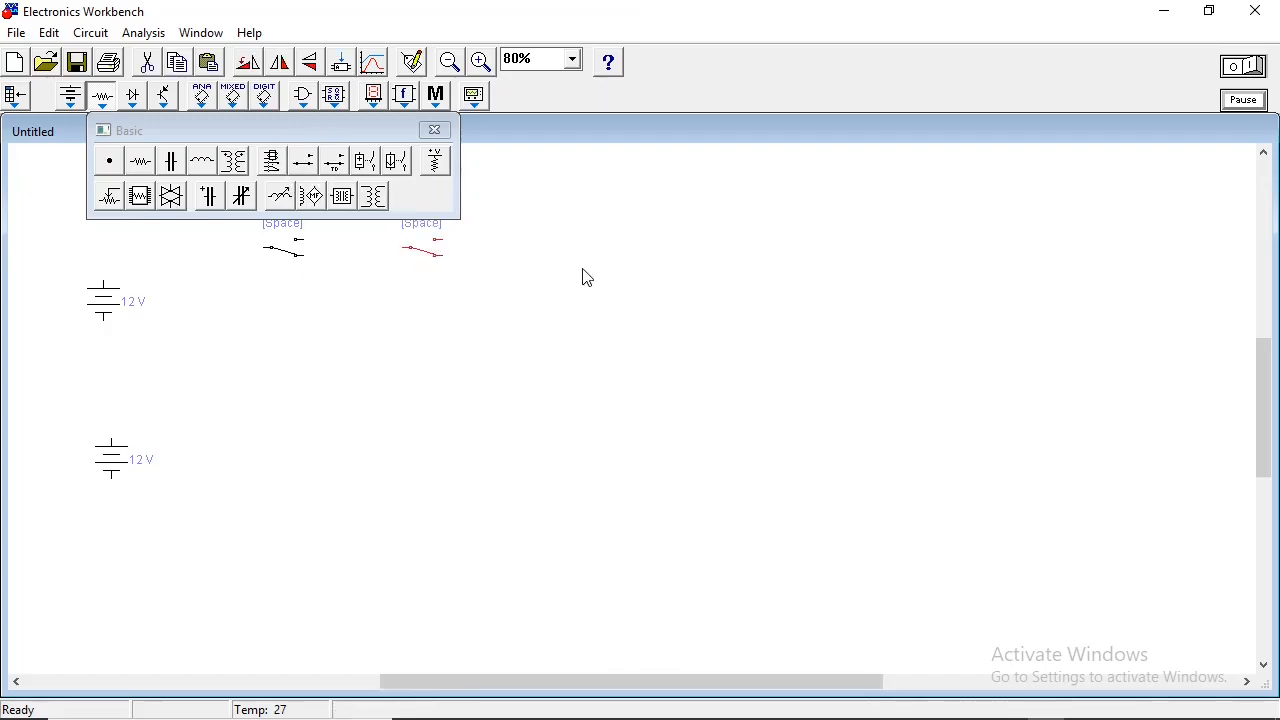
left_click_drag(309, 166, 296, 404)
left_click_drag(309, 166, 290, 487)
left_click(429, 440)
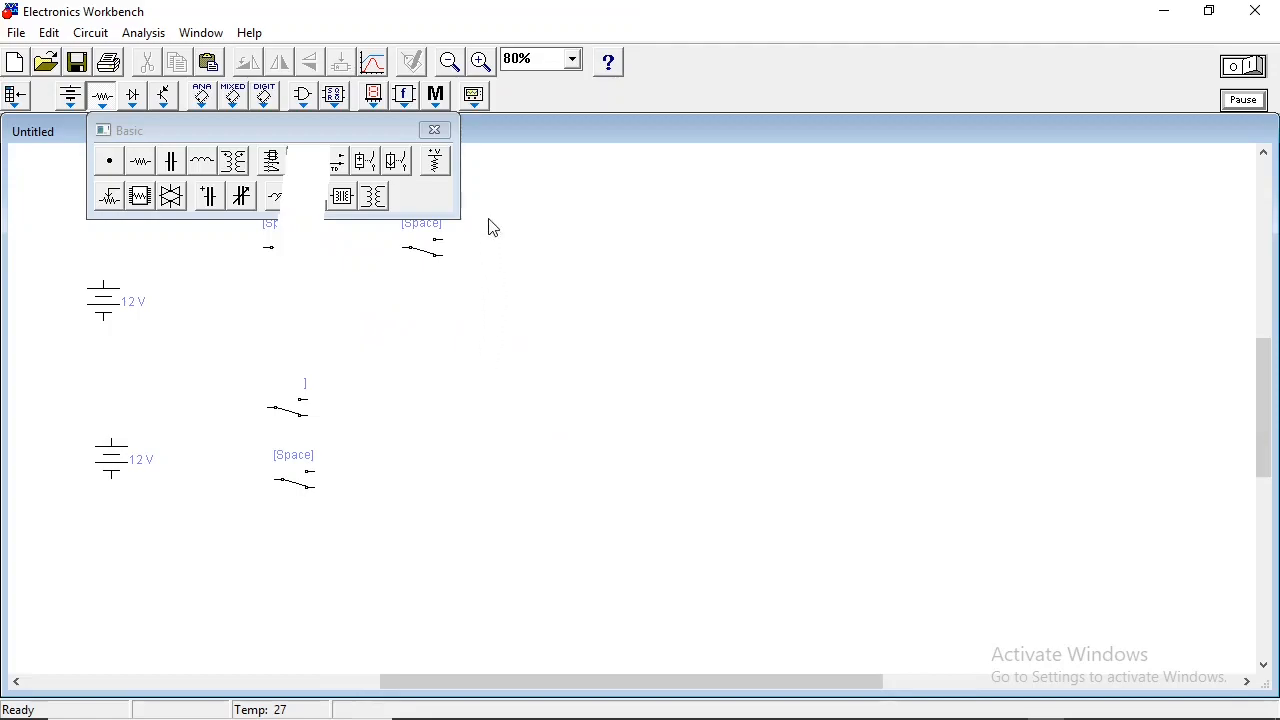
left_click(443, 131)
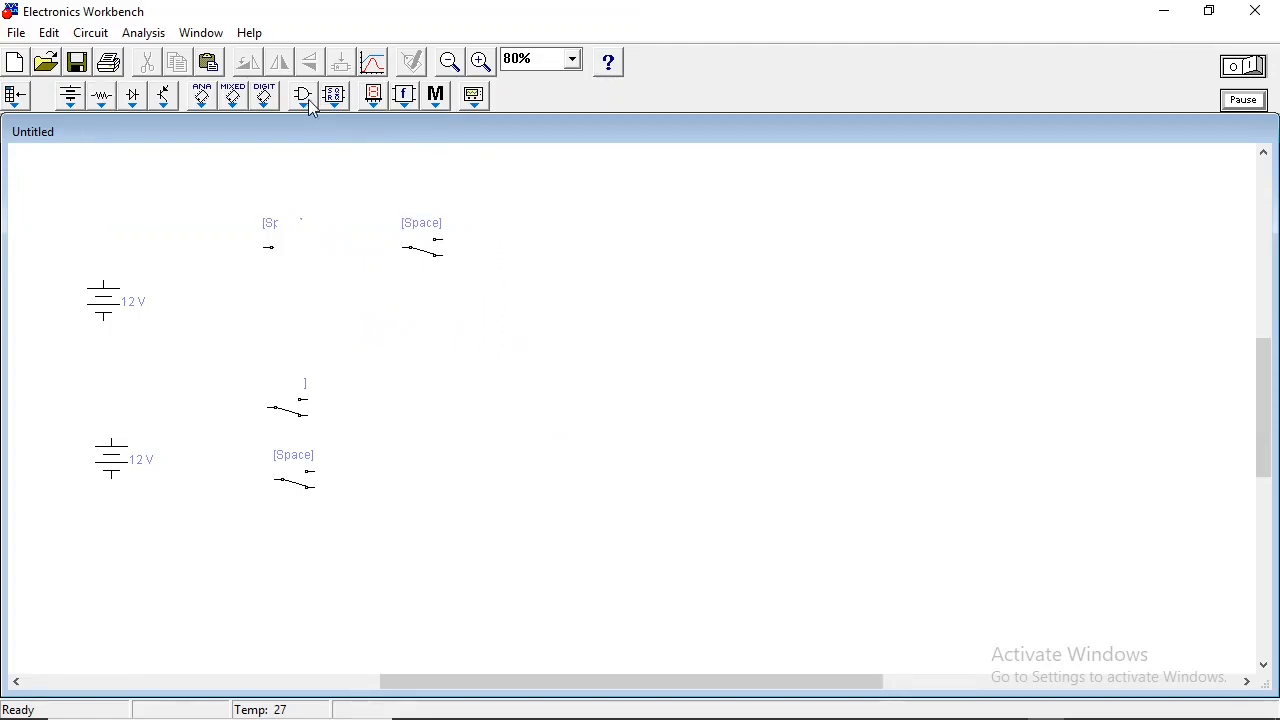
Add two 10 W/12 V bulbs, one in line with the upper switches and one level with the lower circuit's first switch
left_click(373, 97)
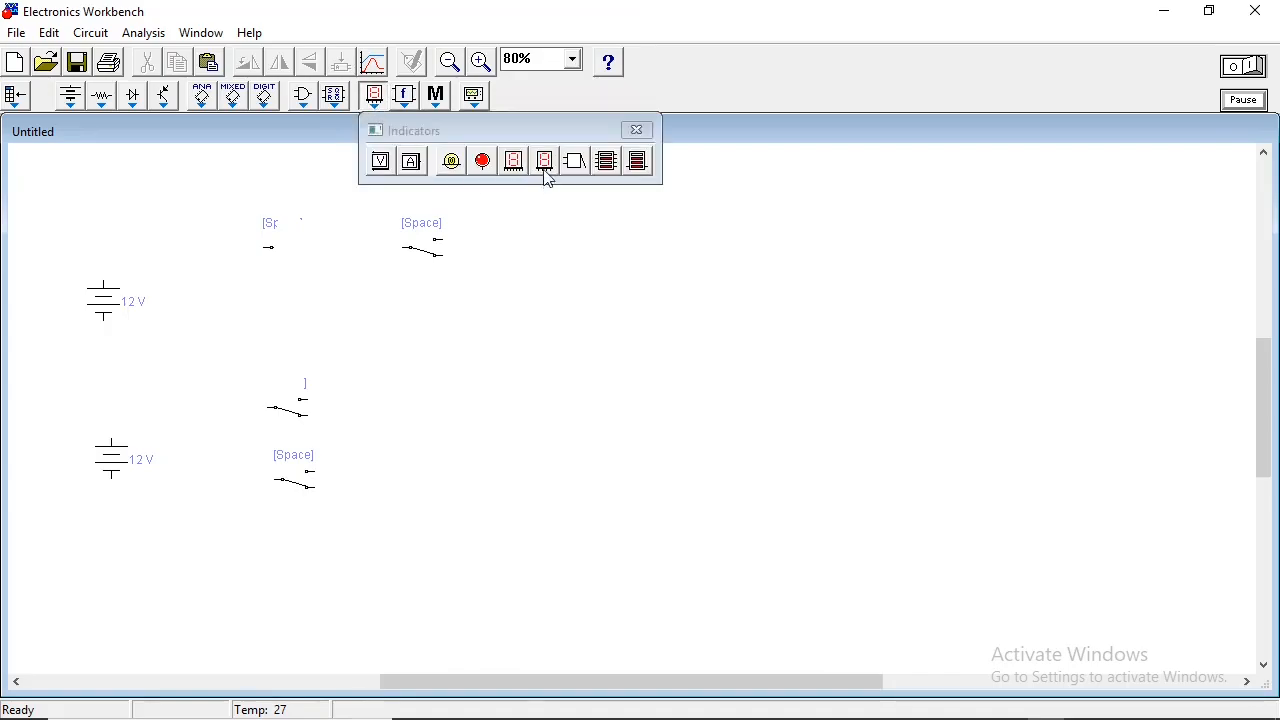
left_click_drag(451, 161, 554, 250)
left_click_drag(453, 172, 552, 408)
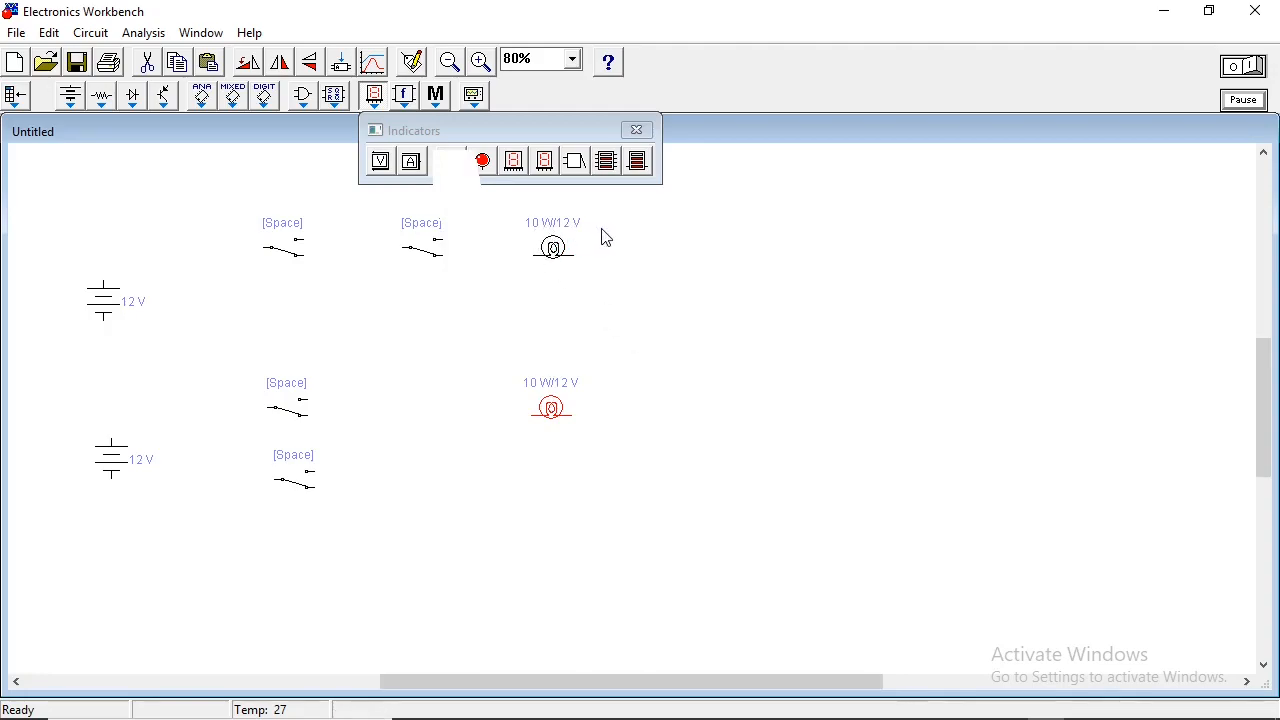
left_click(636, 131)
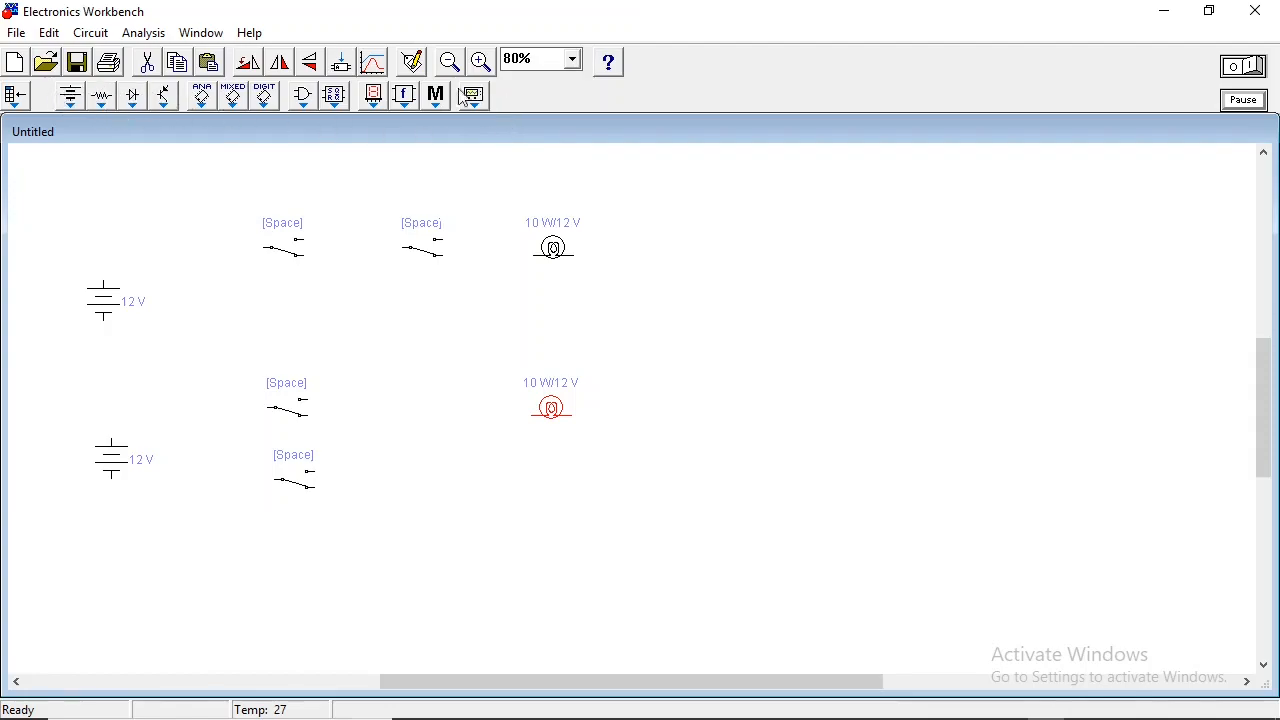
Look through the component libraries, including Sources, Basic, Diodes, Transistors, Logic Gates, Digital and Indicators
left_click(70, 97)
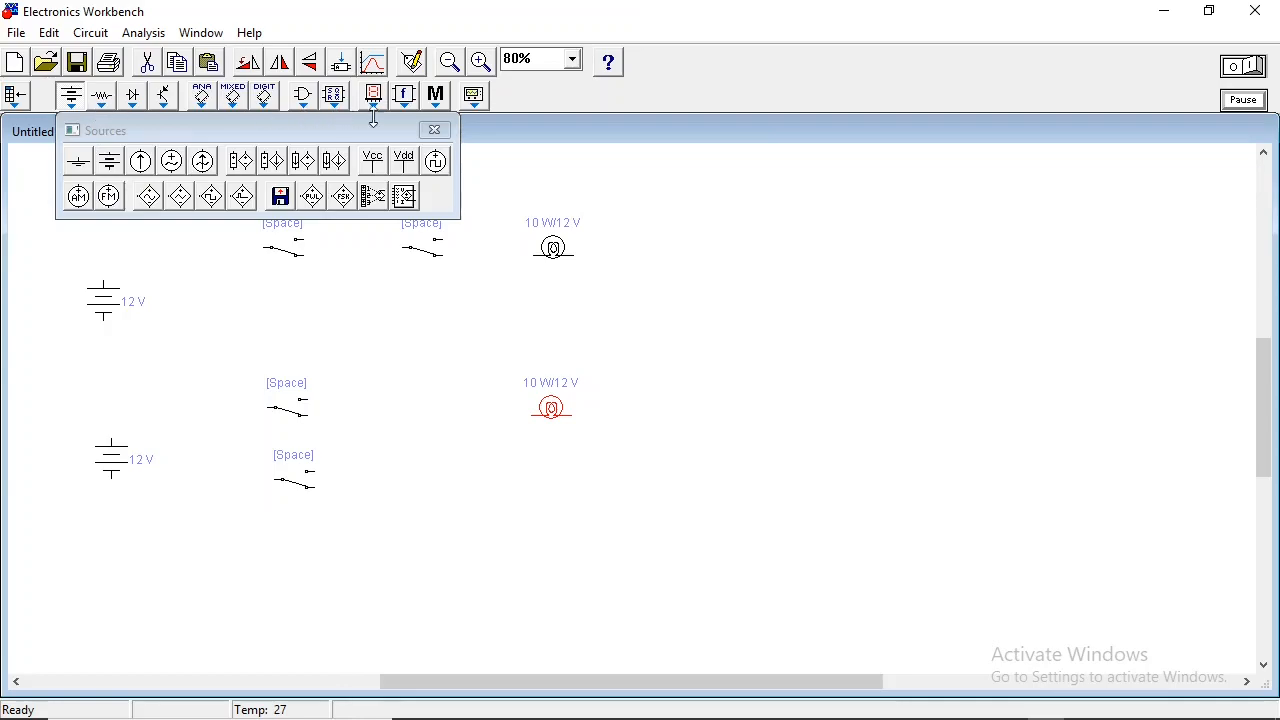
left_click(434, 130)
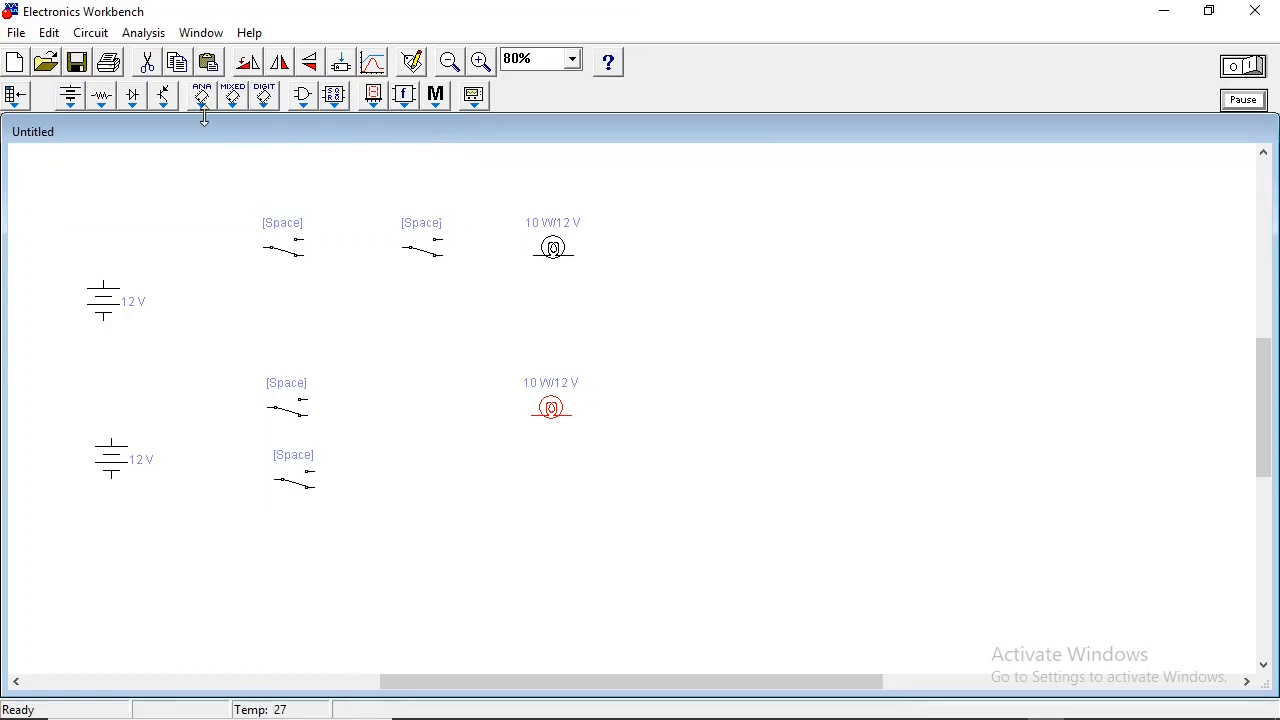
left_click(103, 97)
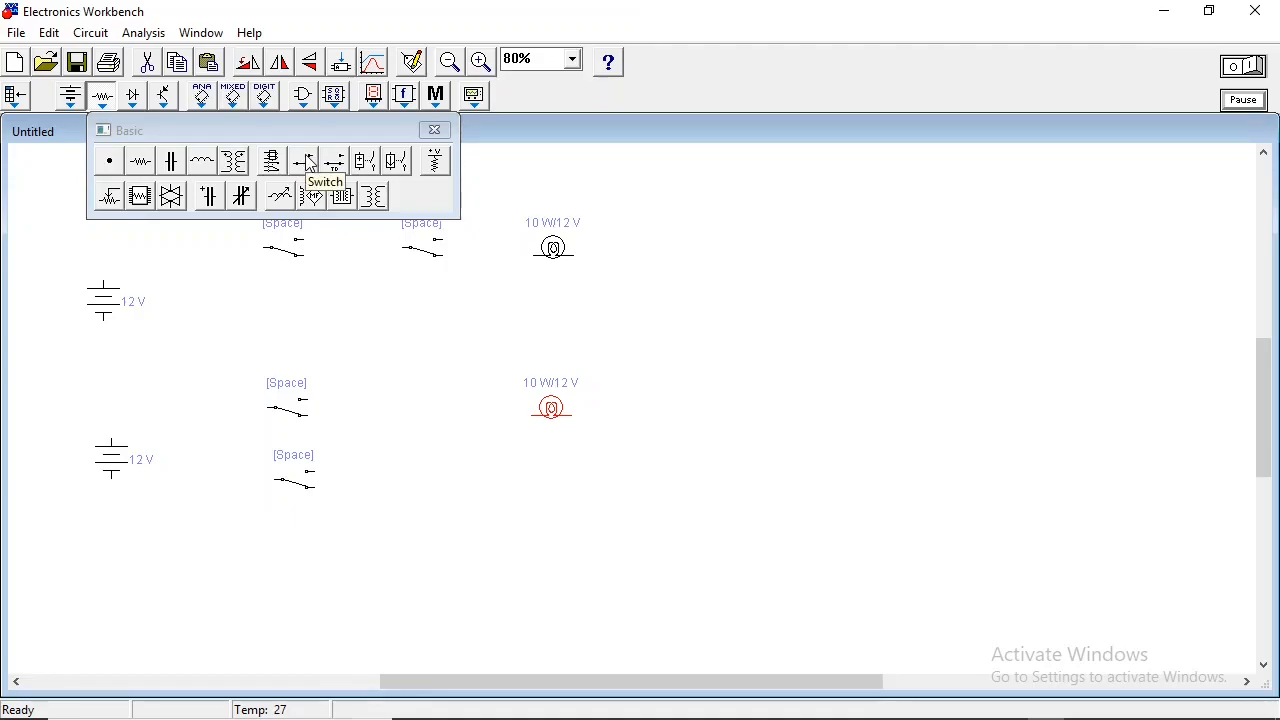
left_click(434, 130)
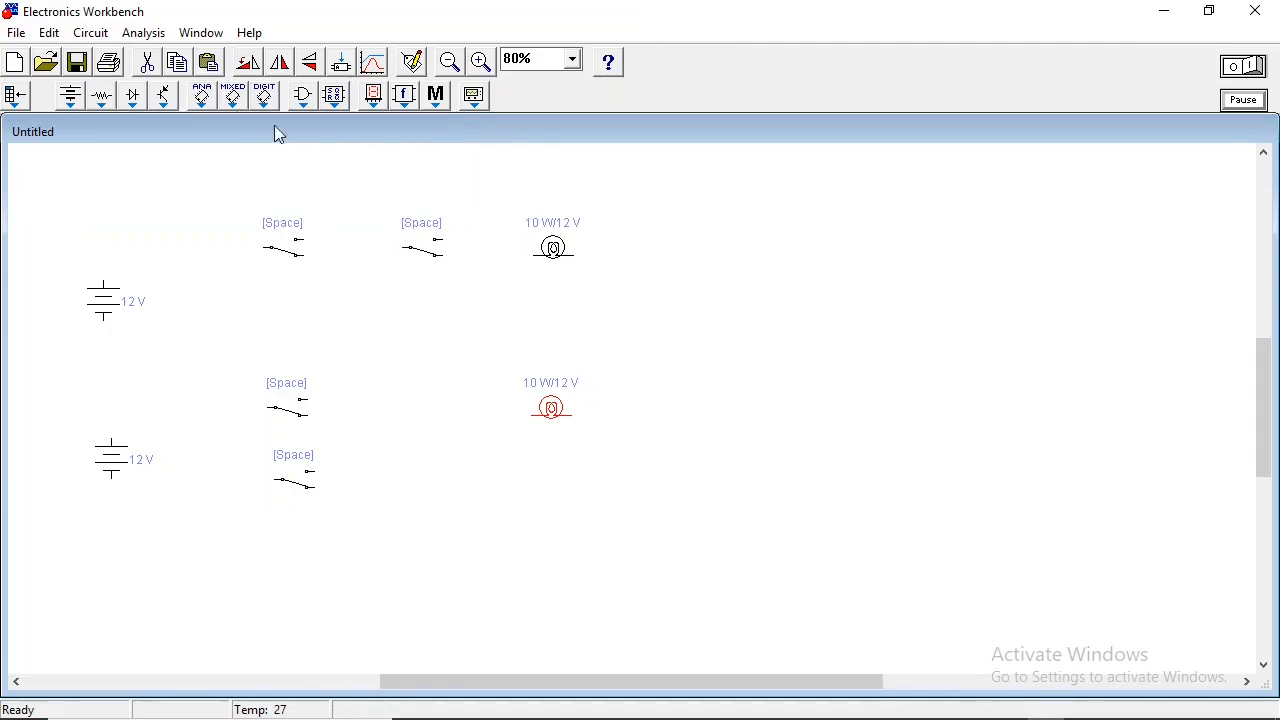
left_click(134, 103)
left_click(164, 101)
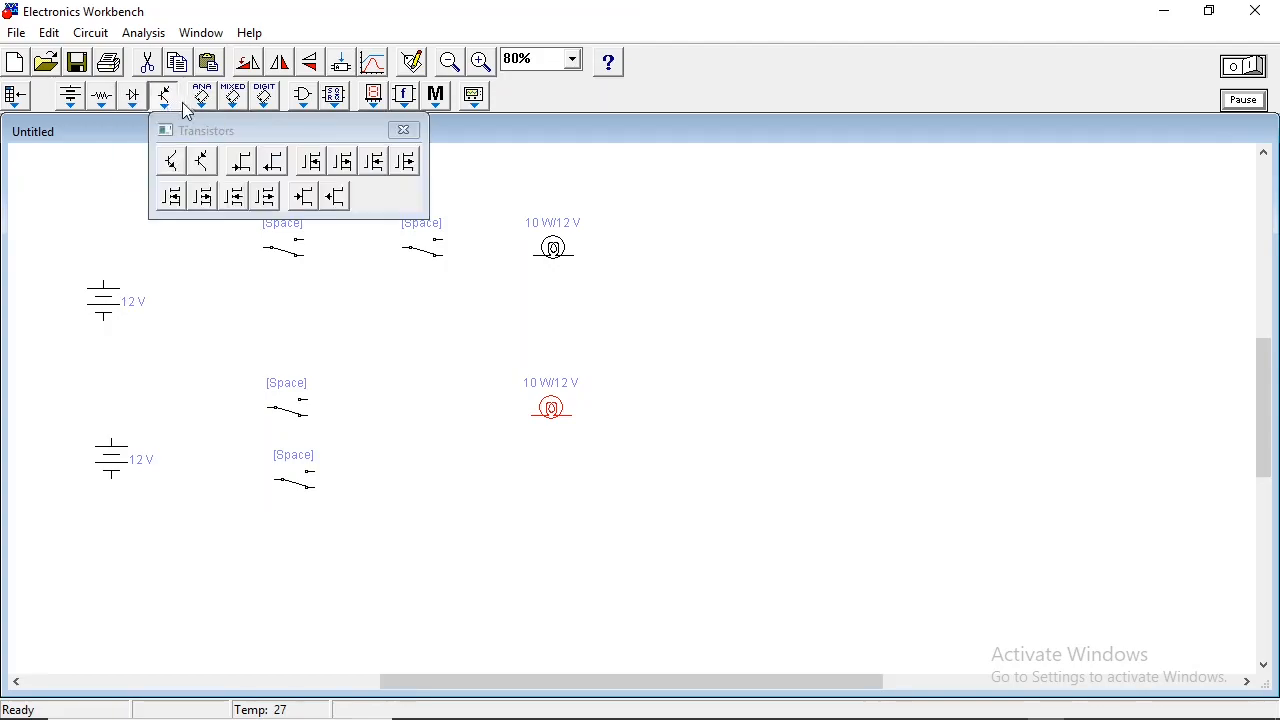
left_click(136, 100)
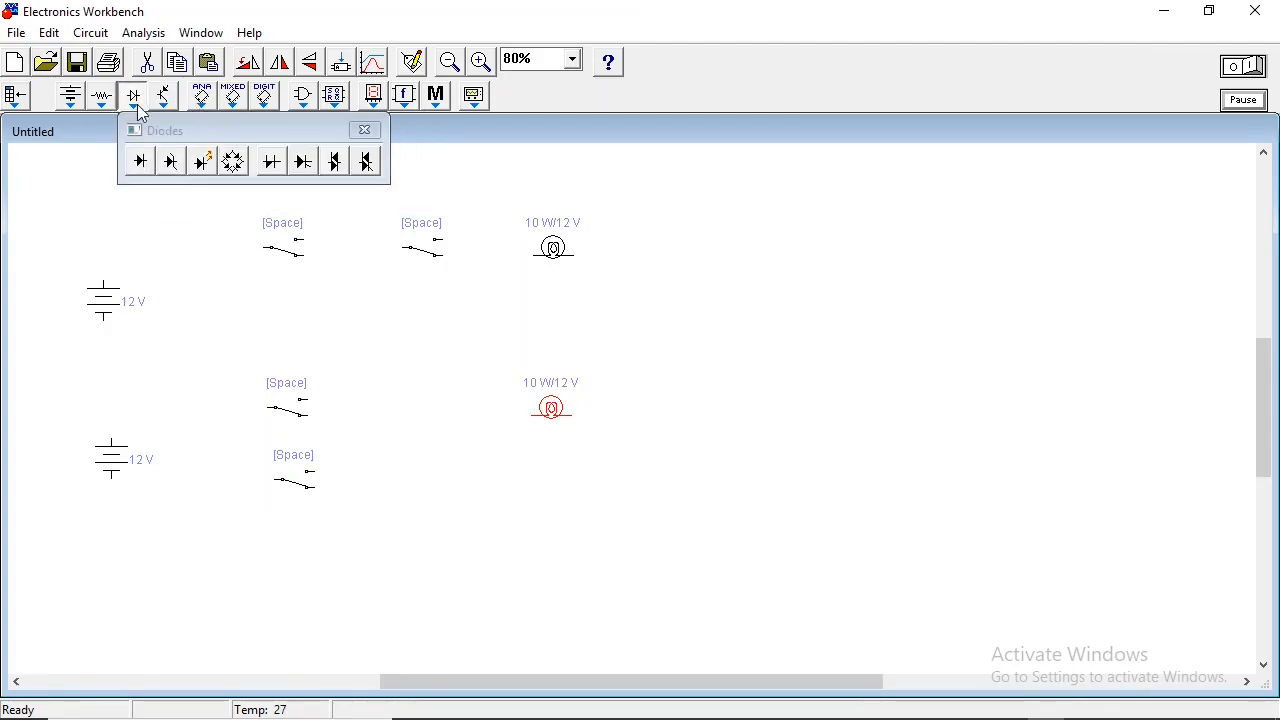
left_click(165, 100)
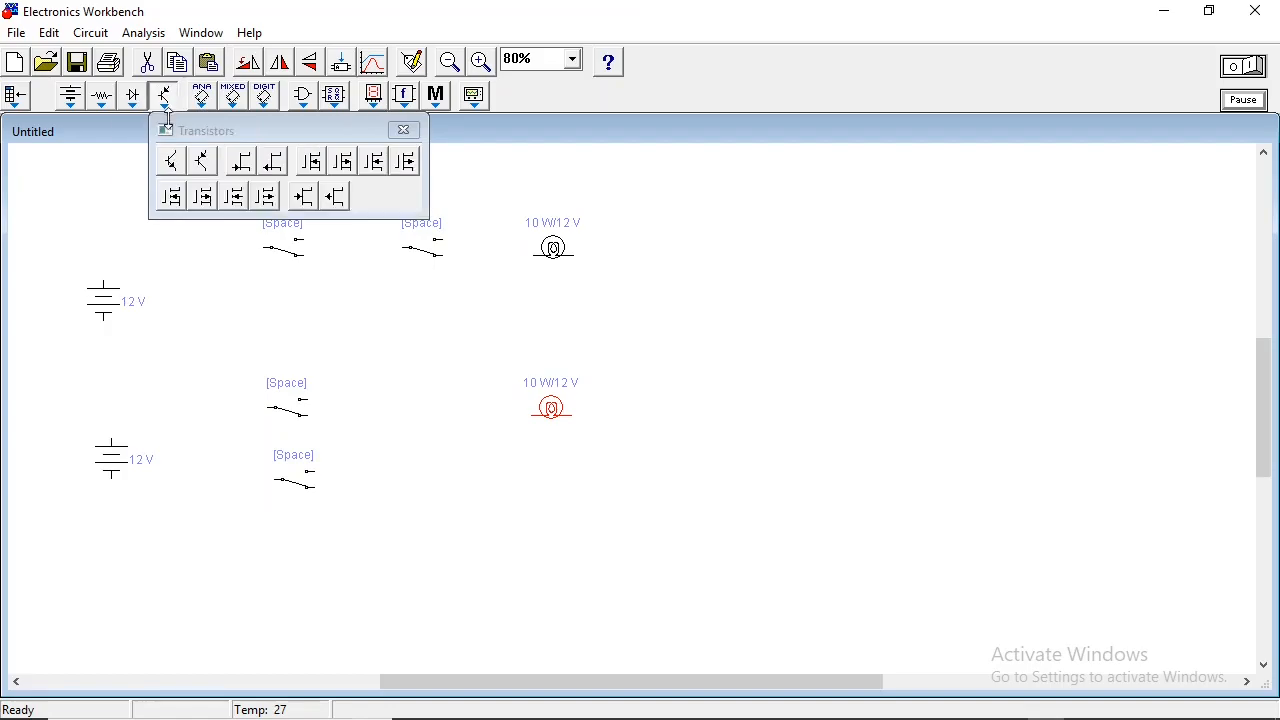
left_click(203, 108)
left_click(233, 104)
left_click(304, 100)
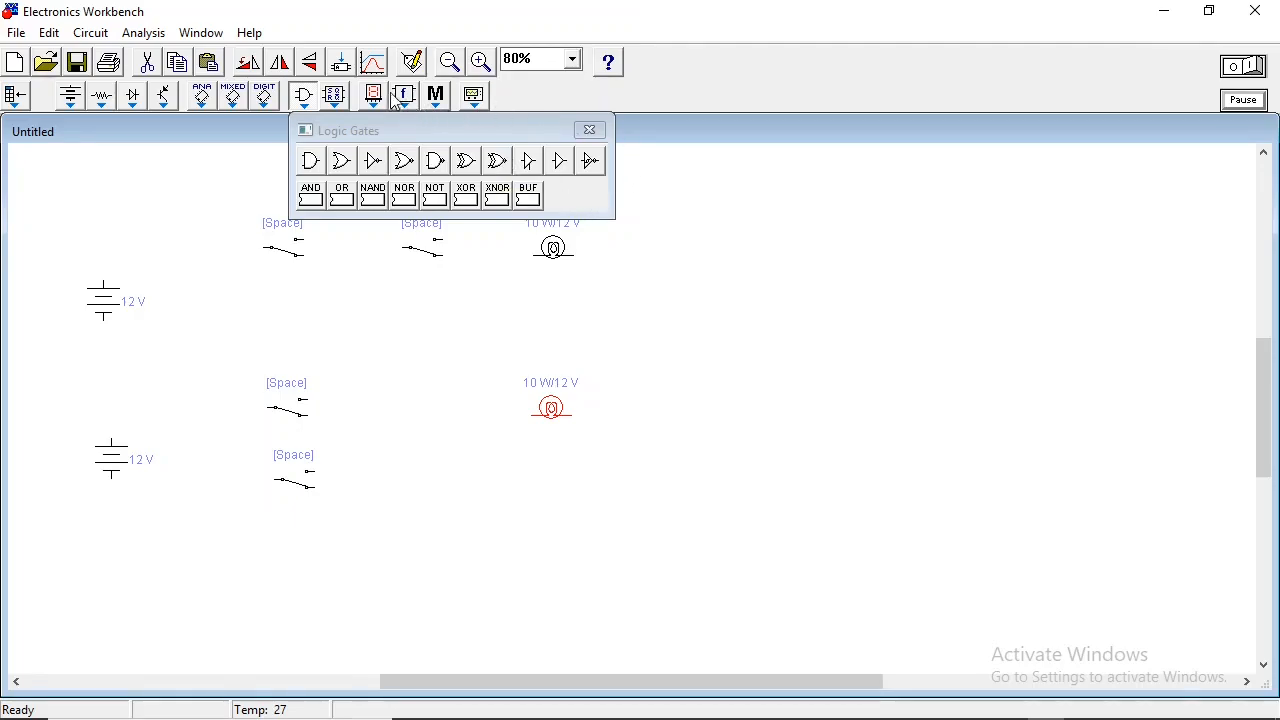
left_click(340, 106)
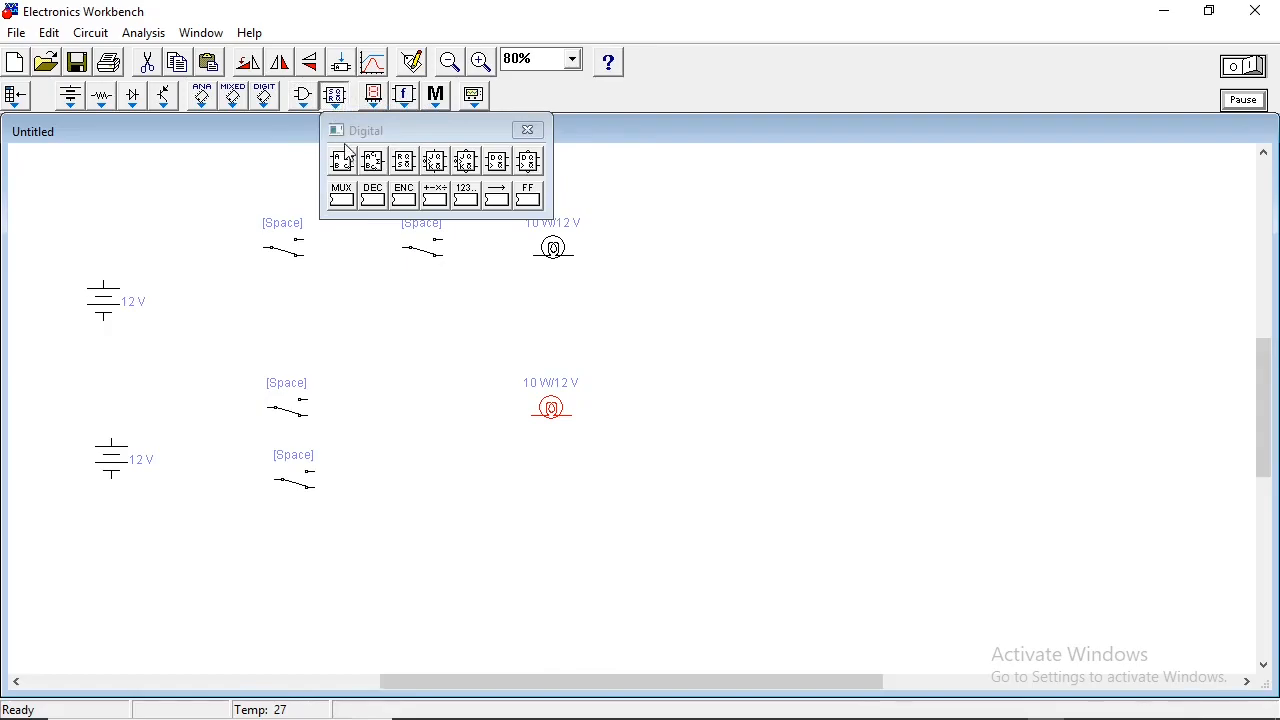
left_click(378, 104)
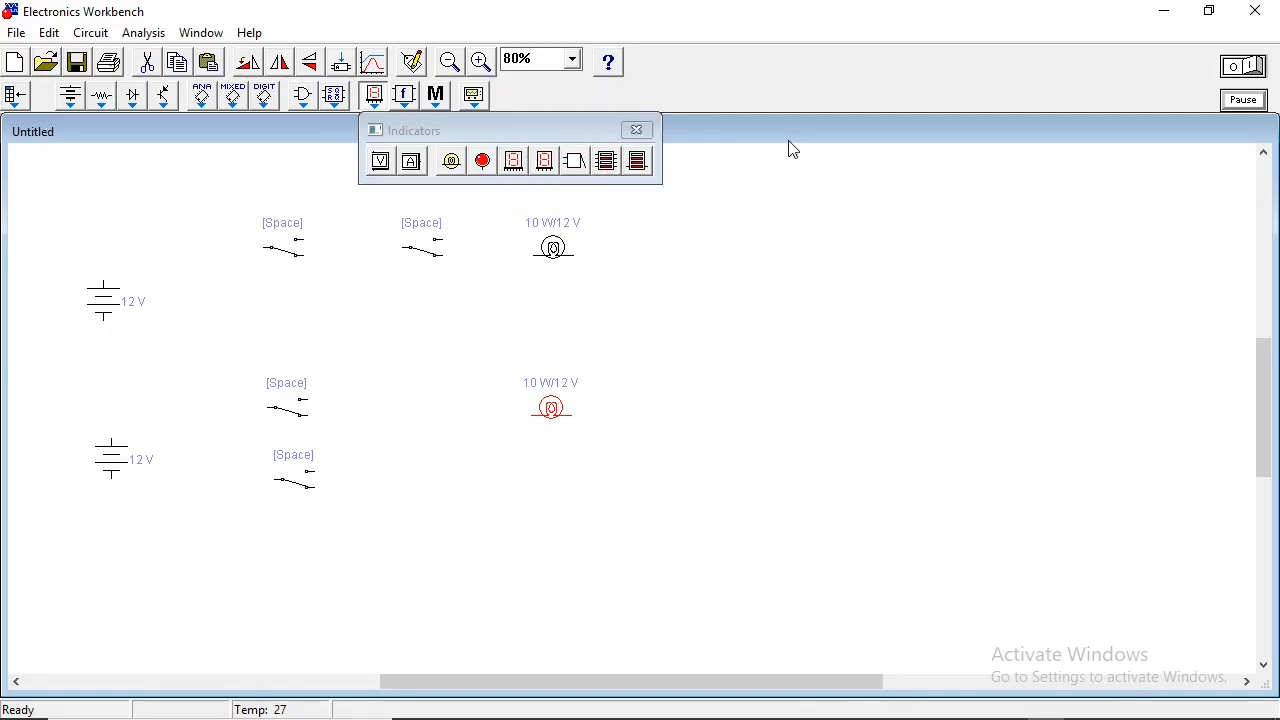
left_click(637, 131)
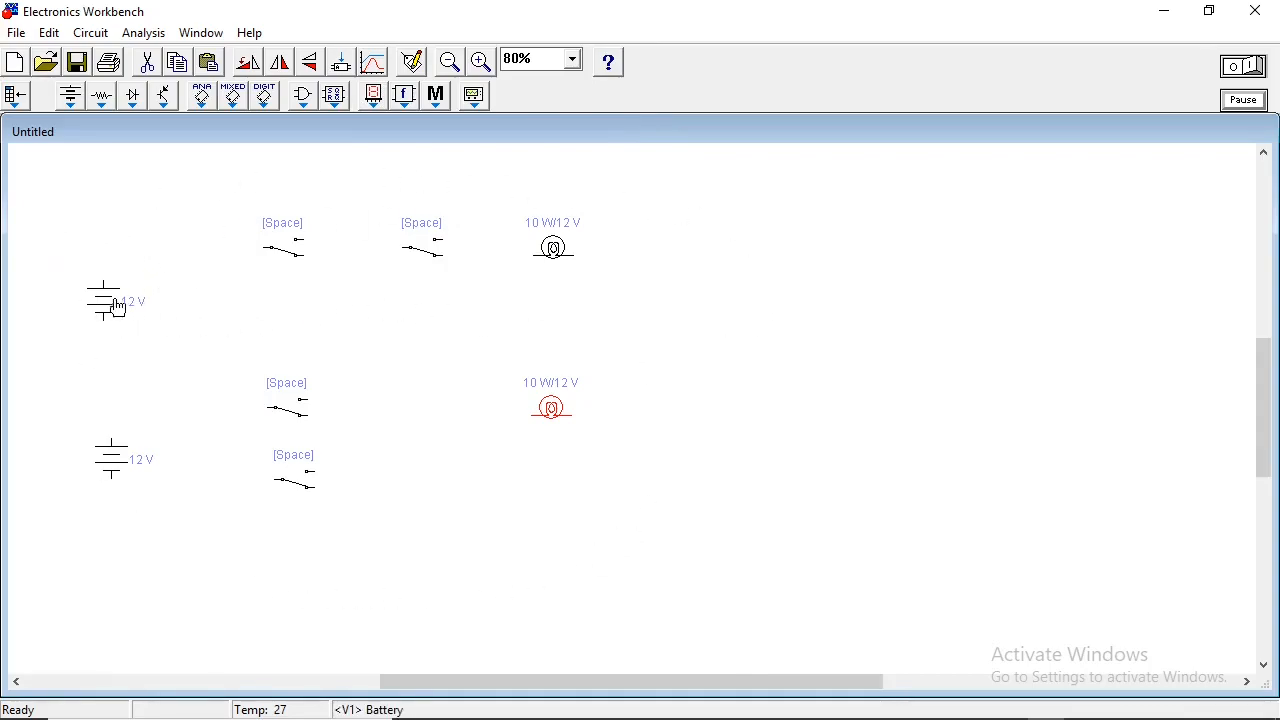
Wire the upper battery, both upper switches and the upper bulb in series, and return the bulb to the battery's negative terminal
left_click_drag(103, 282, 239, 270)
left_click_drag(103, 282, 270, 247)
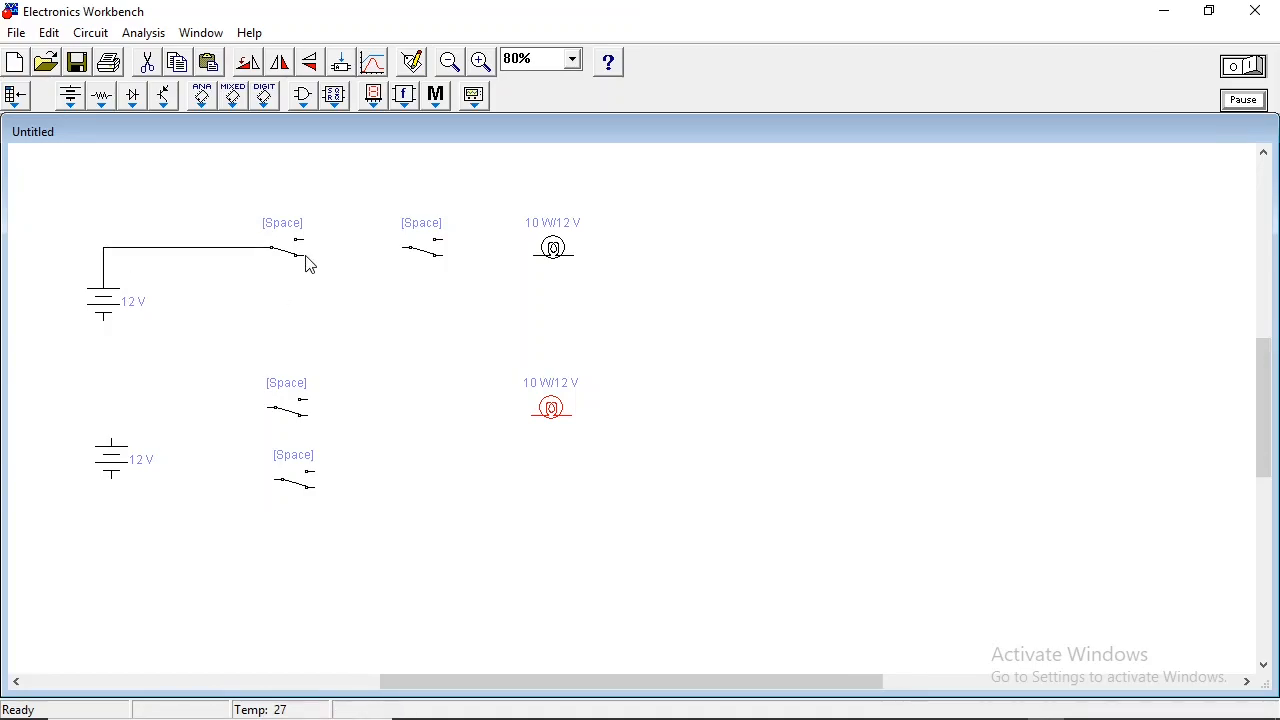
left_click_drag(306, 249, 403, 248)
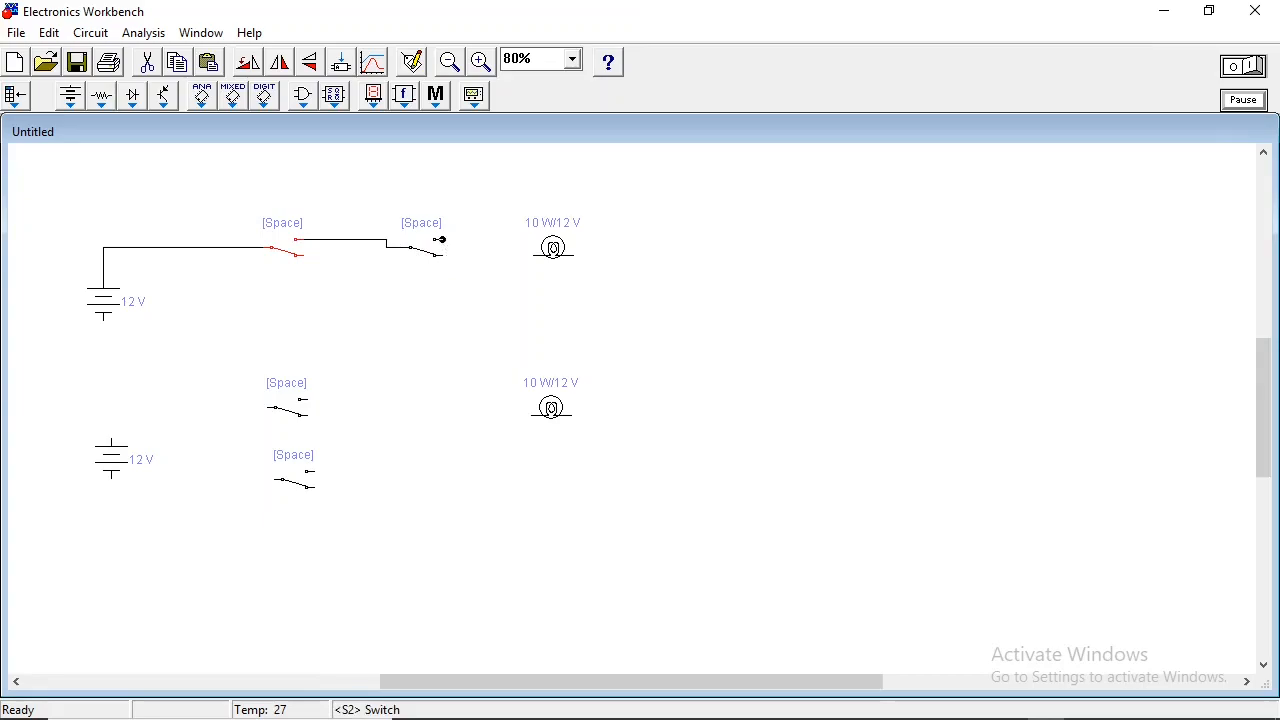
left_click_drag(439, 240, 548, 250)
left_click_drag(574, 255, 103, 319)
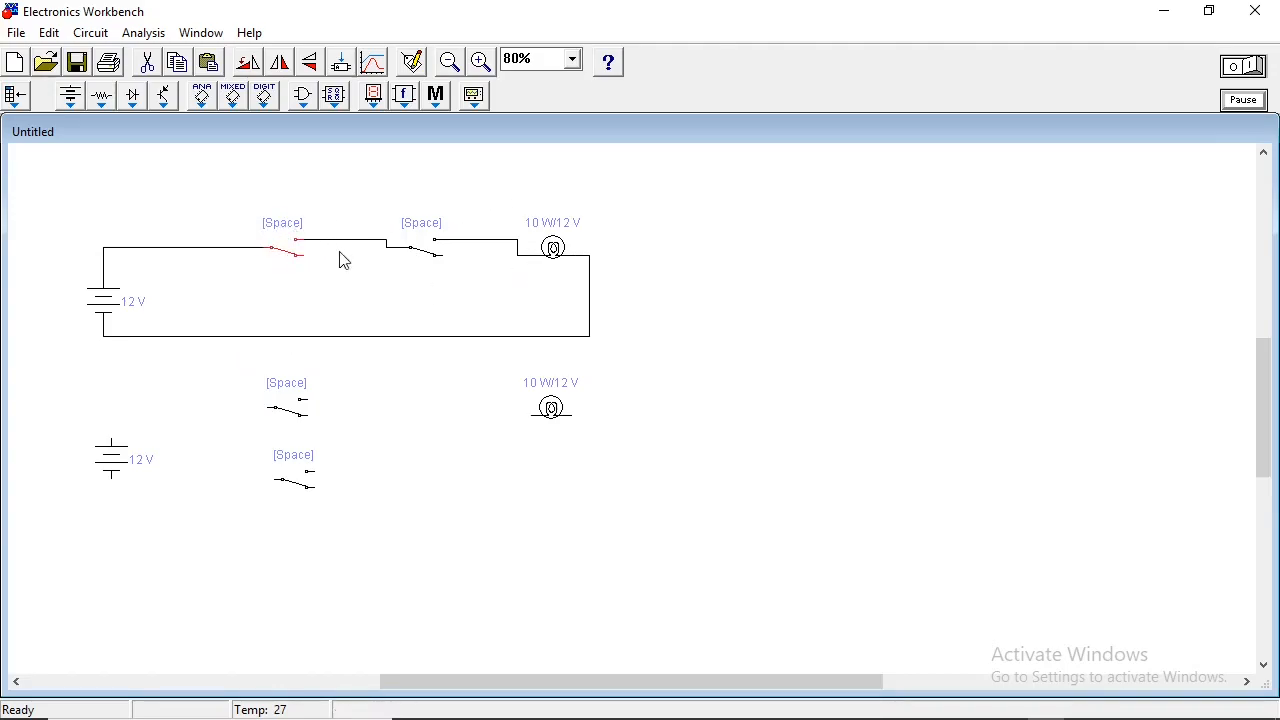
Set the first upper switch's key to A and label it "switch A"
right_click(290, 257)
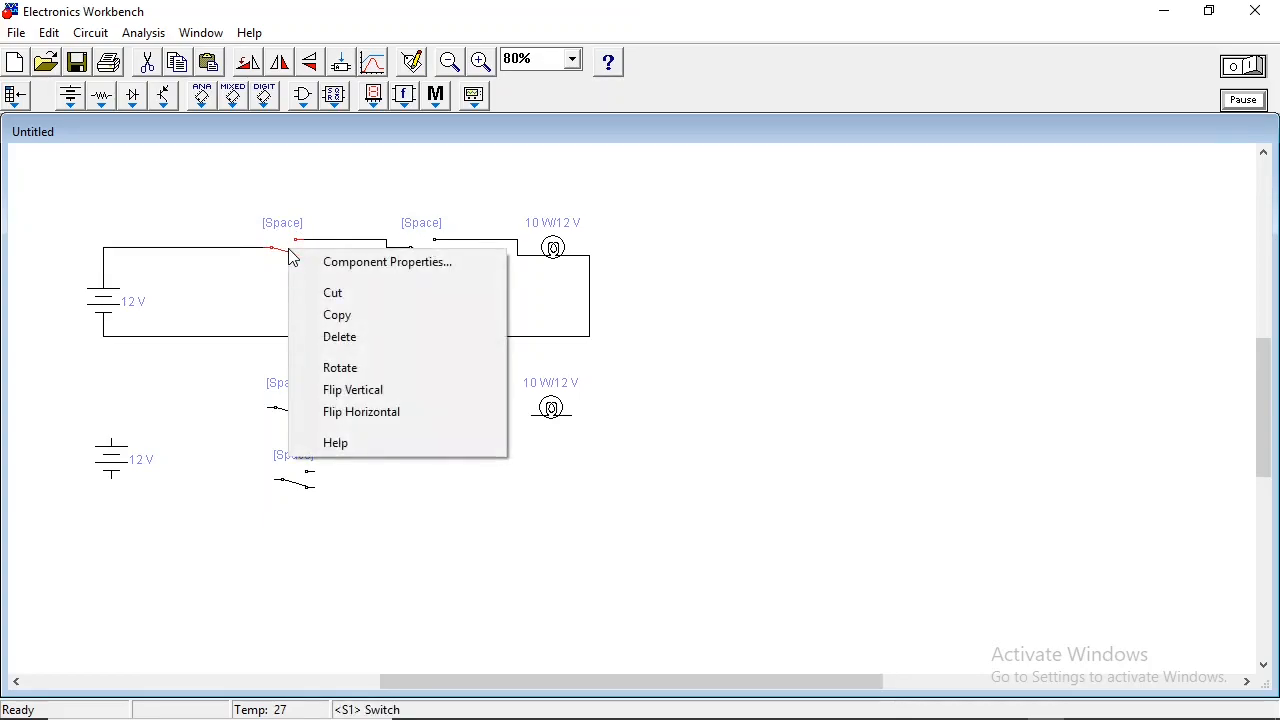
left_click(459, 261)
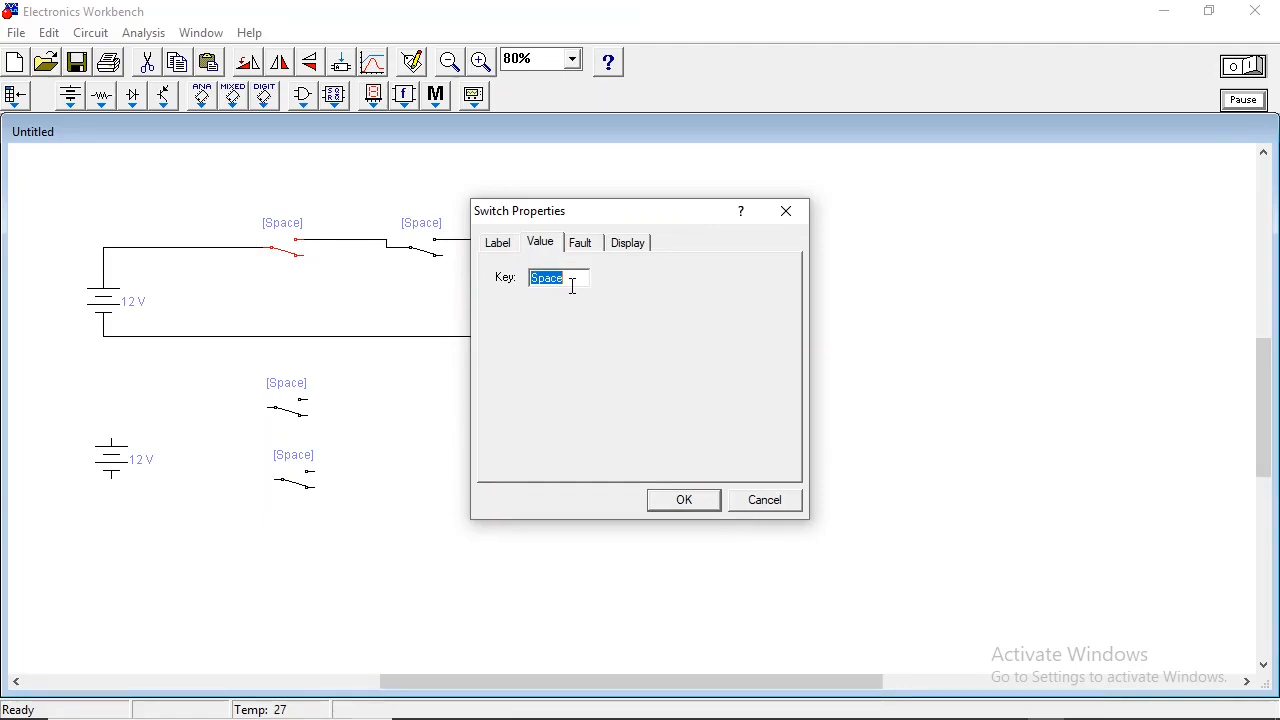
type("A")
left_click(498, 244)
type("t")
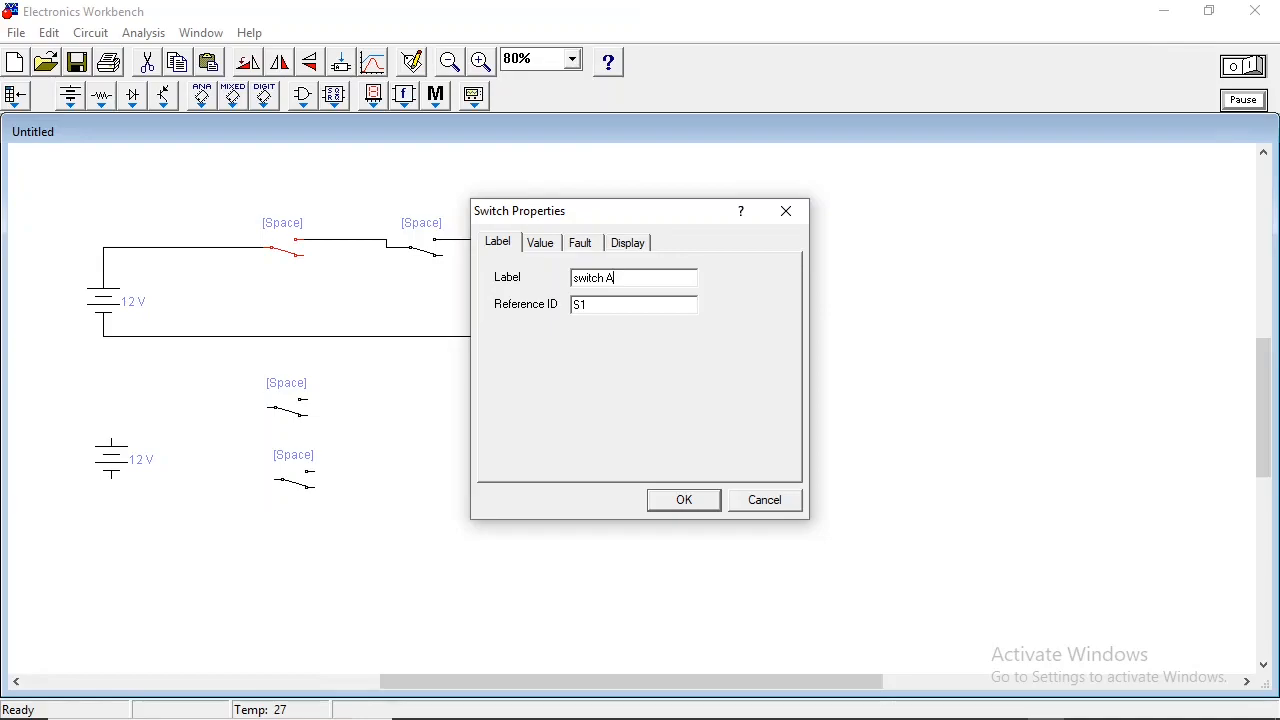
left_click(678, 496)
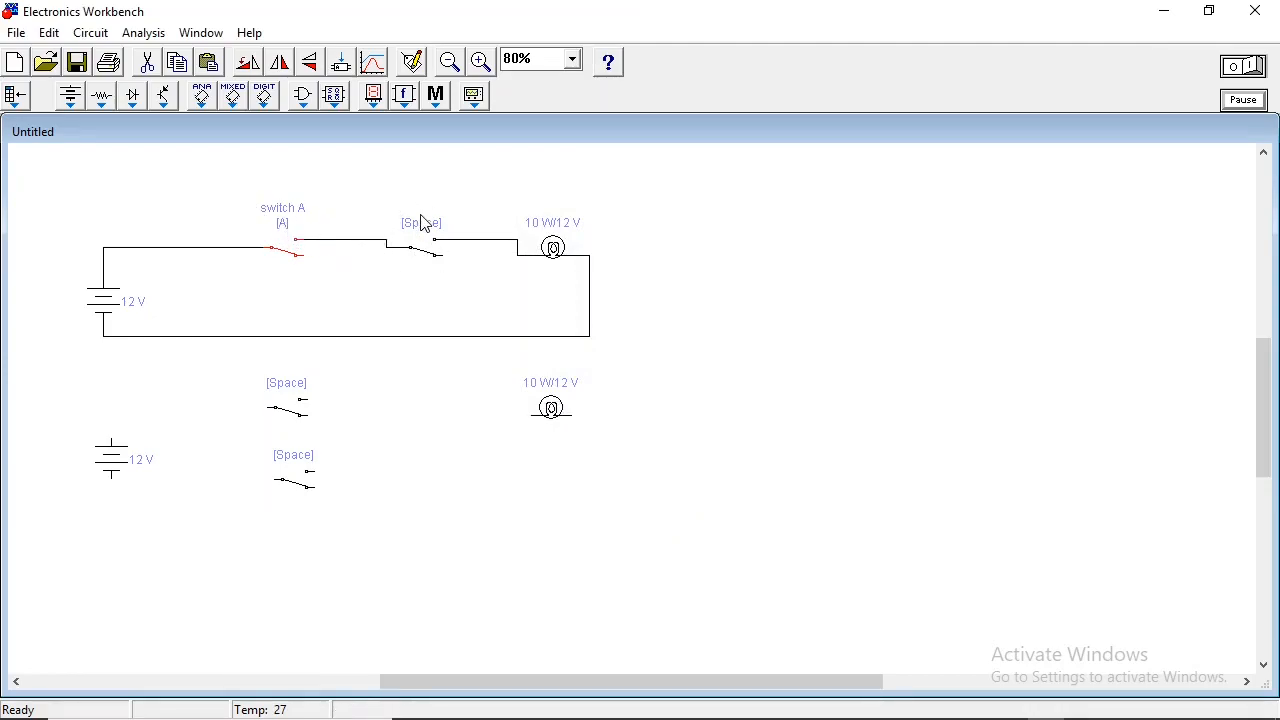
Set the second upper switch's key to B and label it "Switch B"
right_click(425, 251)
left_click(446, 257)
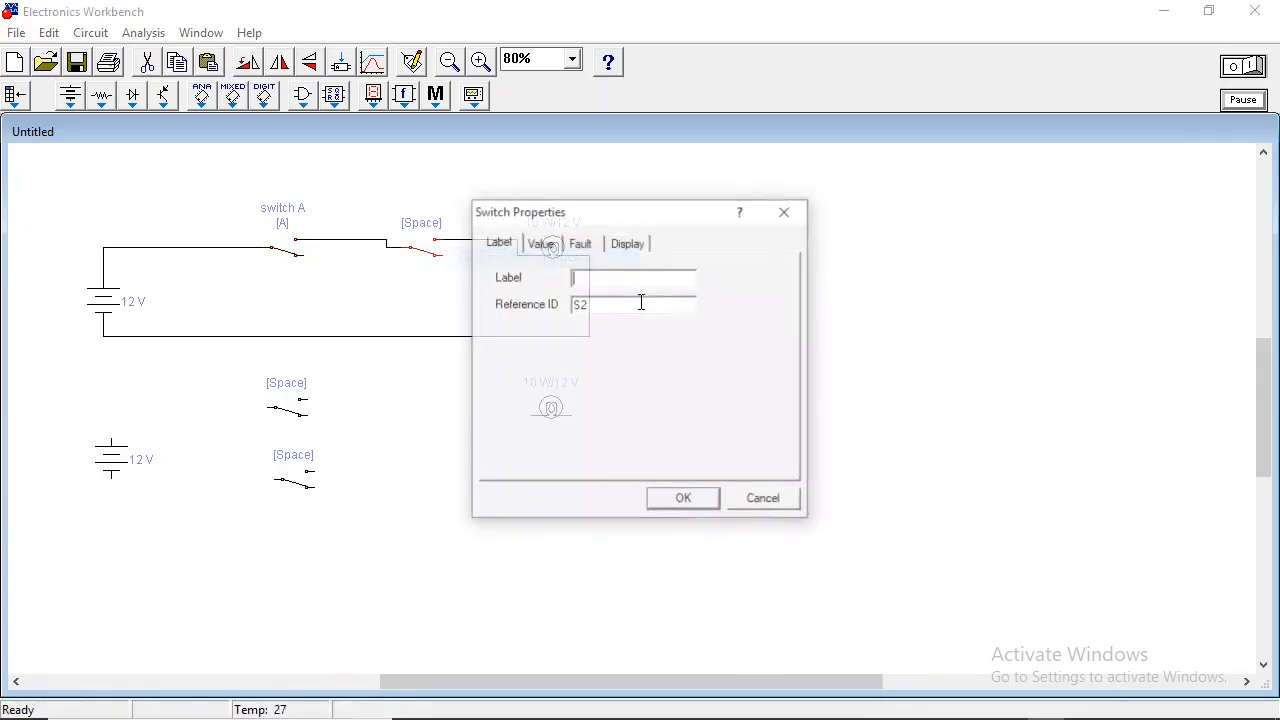
left_click(541, 245)
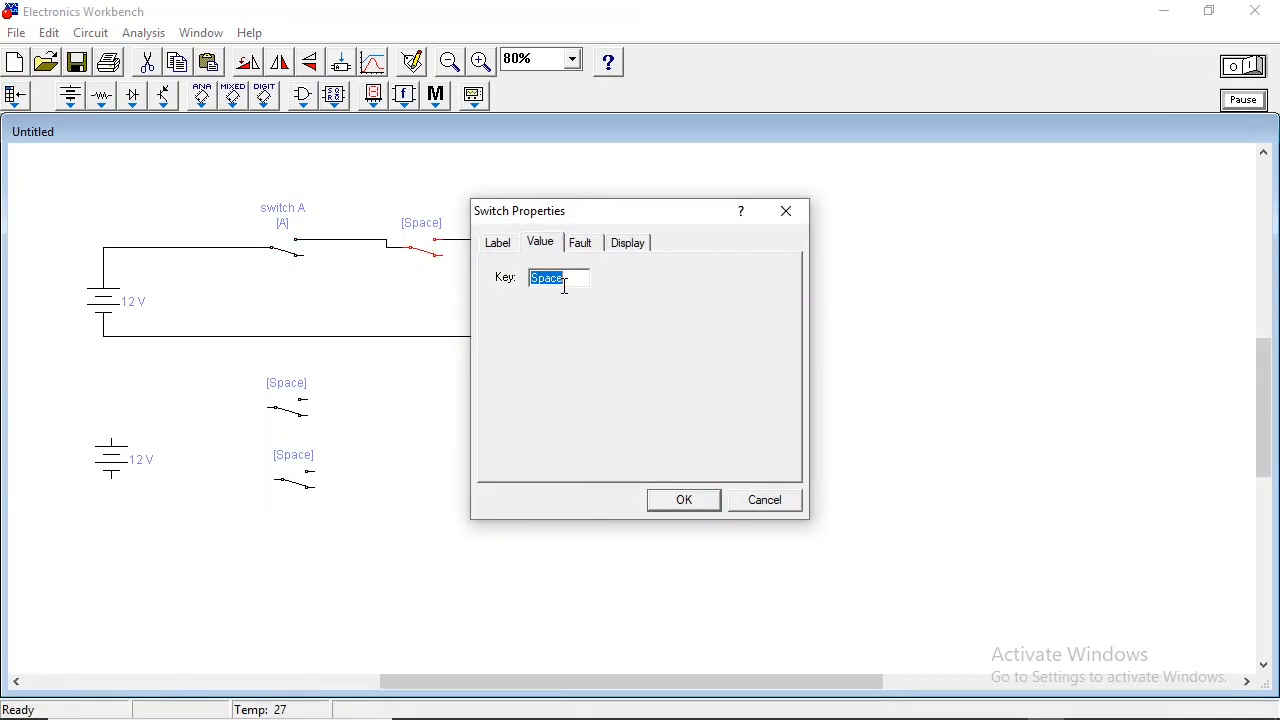
type("B")
left_click(505, 247)
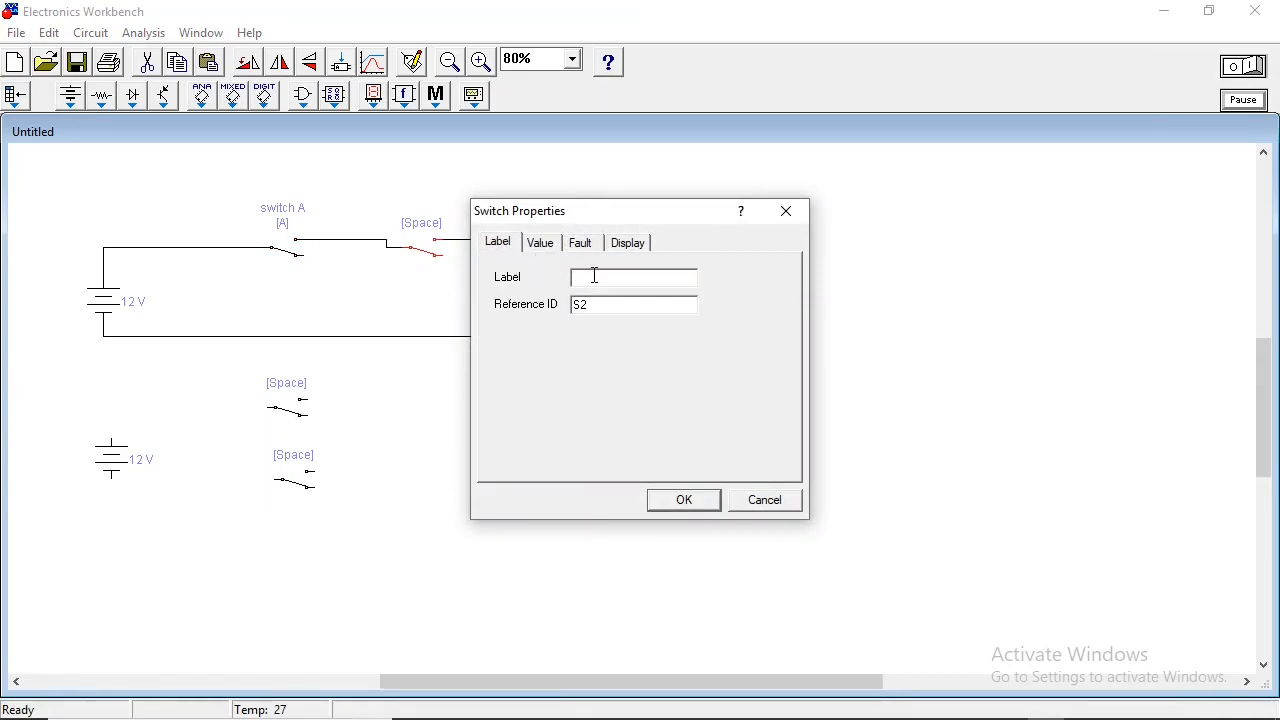
type("Switch B")
left_click(692, 501)
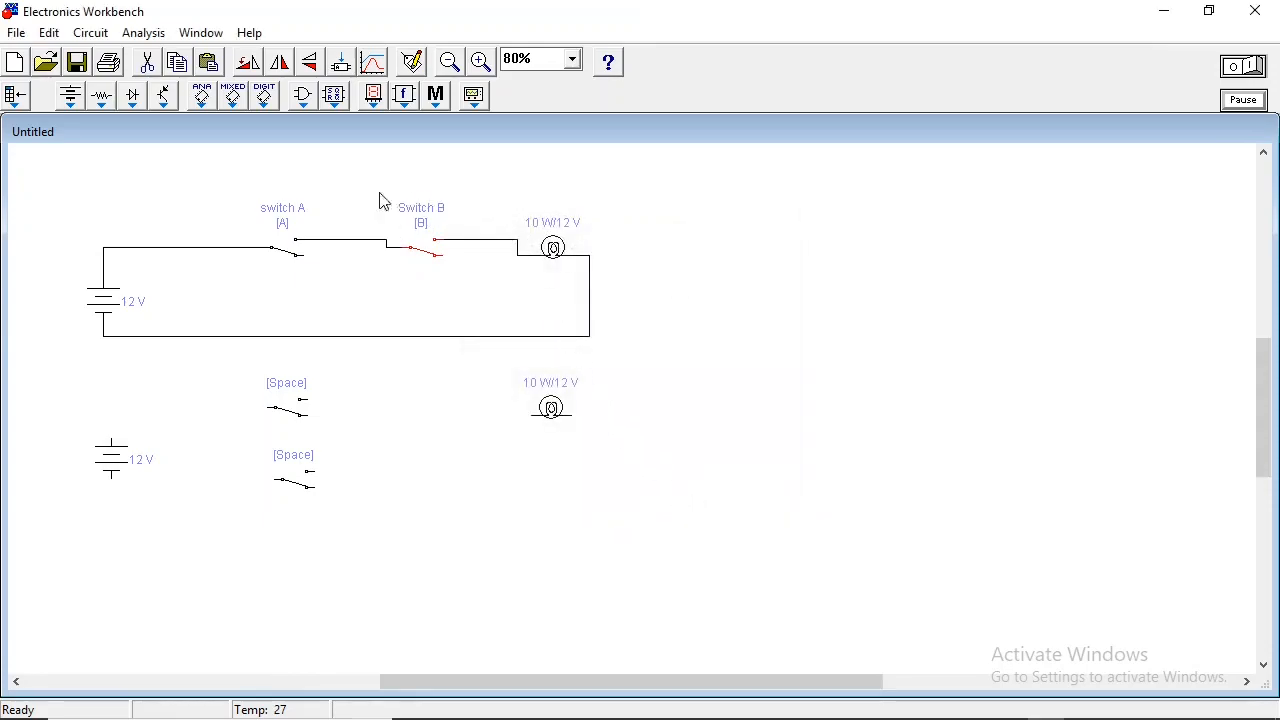
left_click(722, 334)
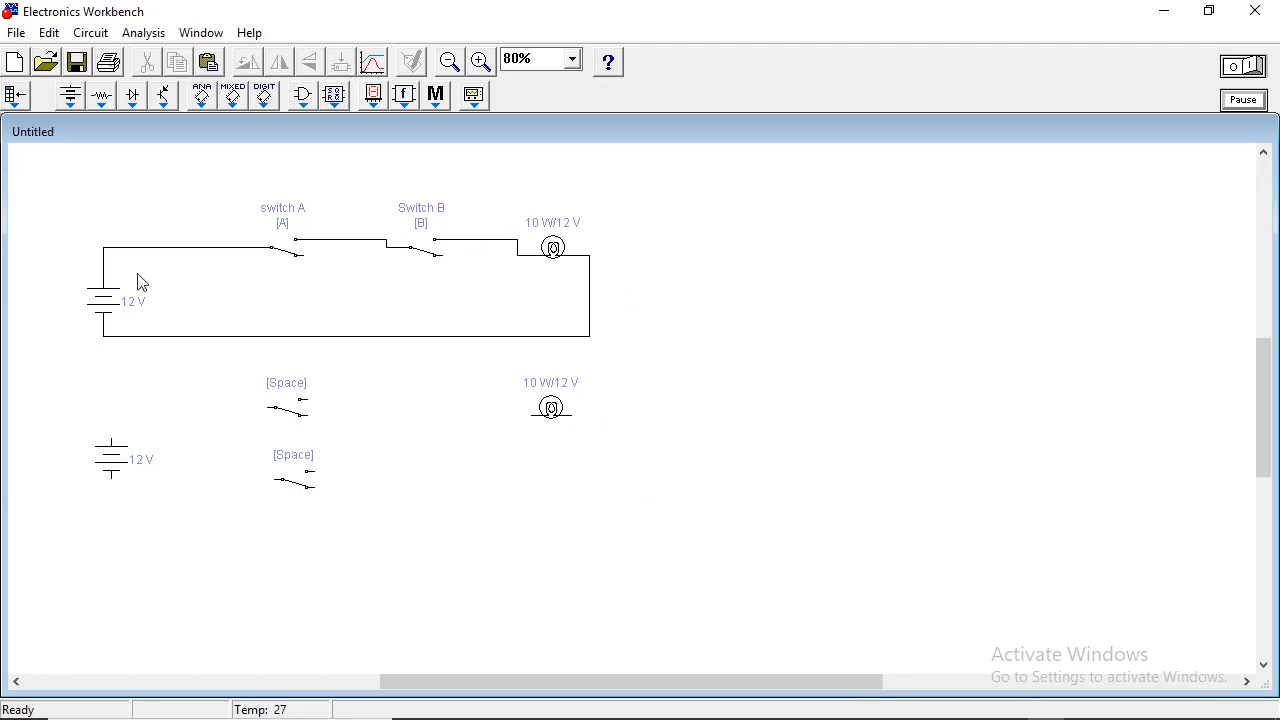
Start the simulation and close switch A and Switch B in the upper series circuit
left_click(1250, 68)
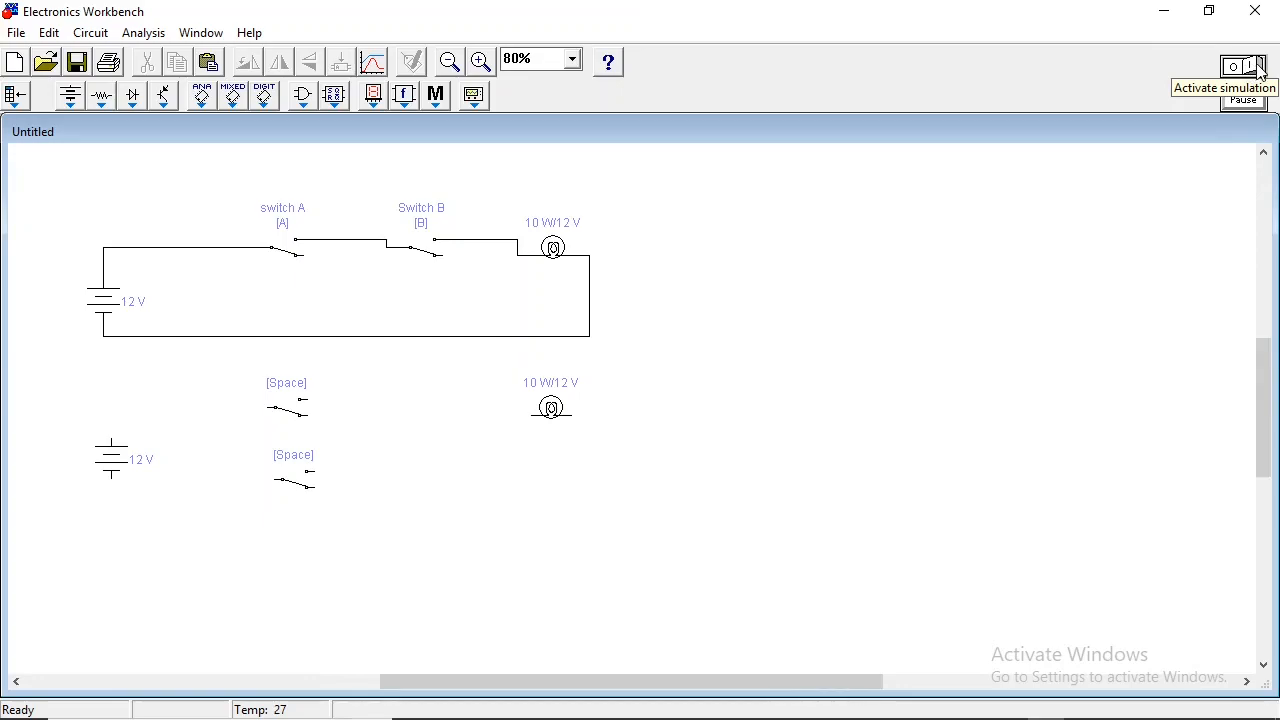
left_click(1258, 70)
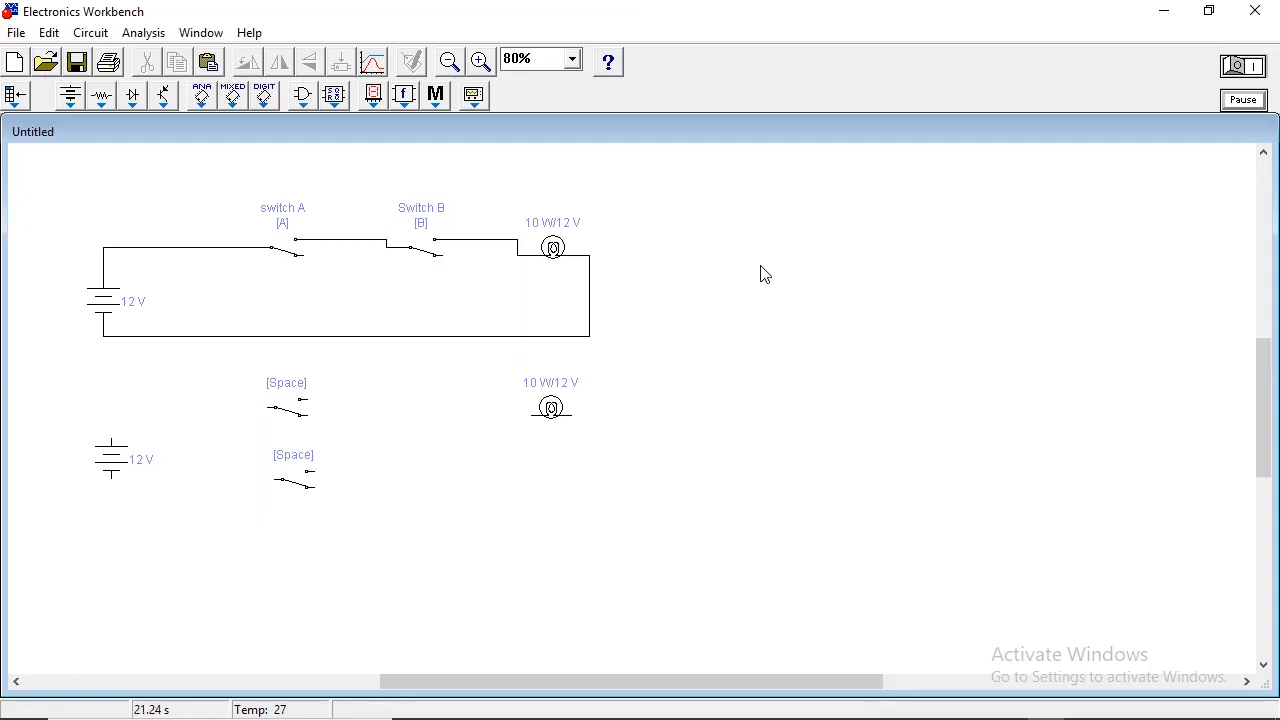
key("a")
key("b")
Label the upper circuit's bulb "Lampu"
right_click(561, 256)
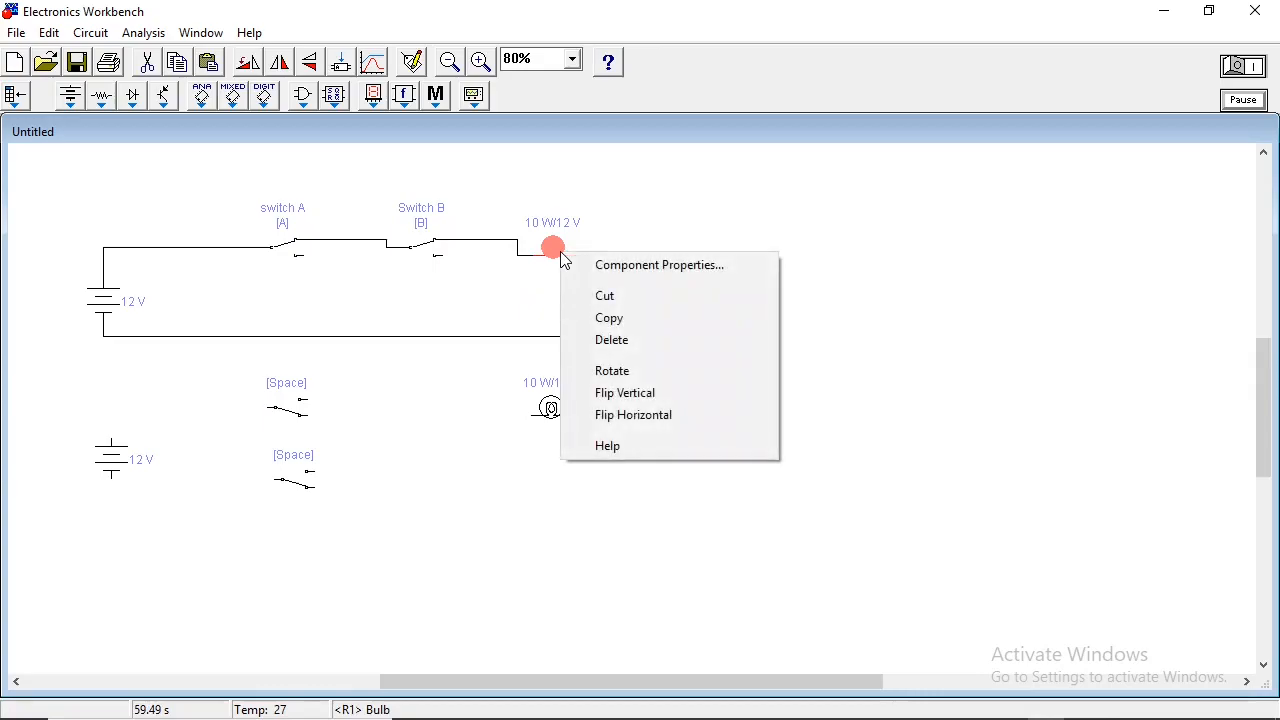
left_click(688, 265)
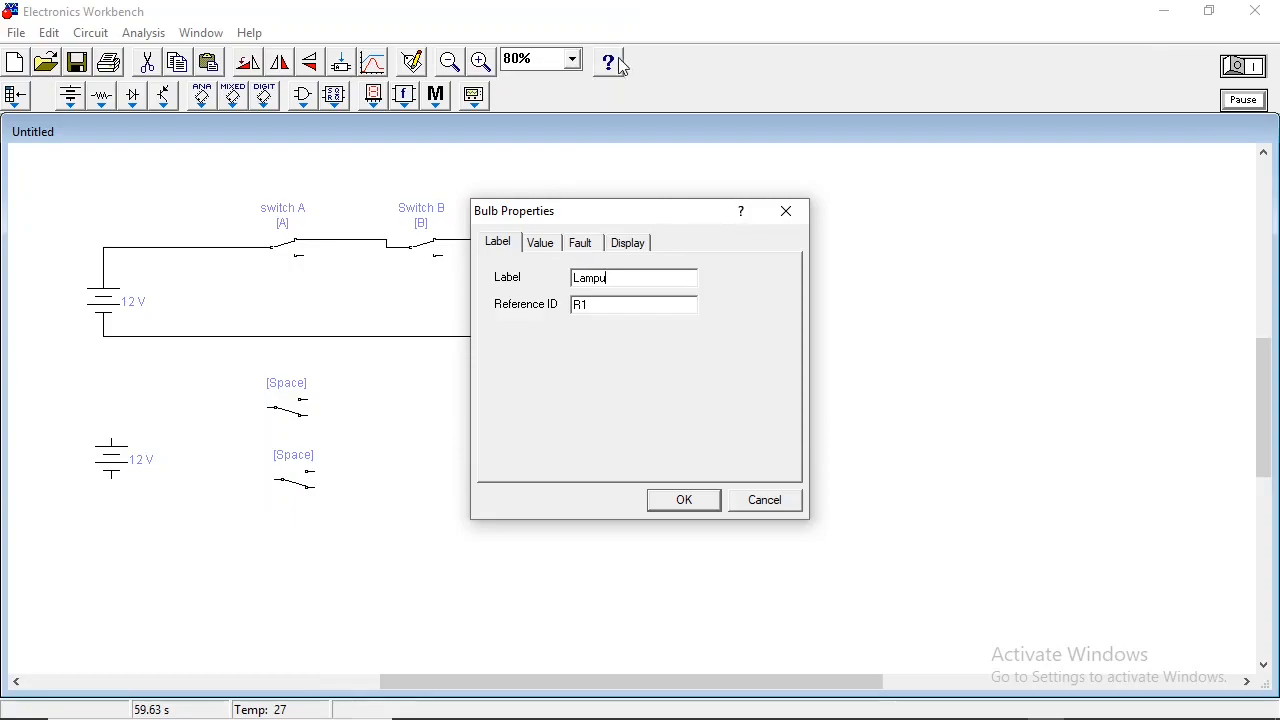
left_click(674, 503)
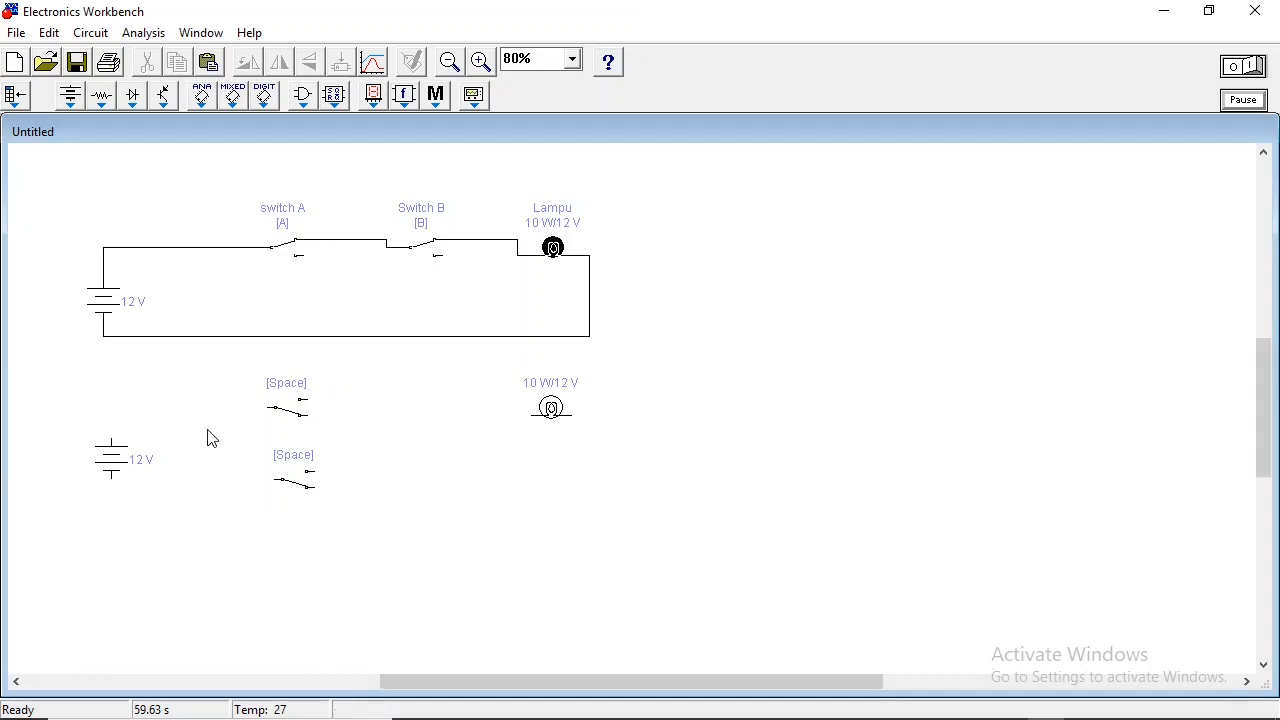
Add two connector nodes to the lower circuit, one between the battery and the switches and one between the switches and the bulb
left_click(93, 100)
left_click_drag(109, 163, 191, 423)
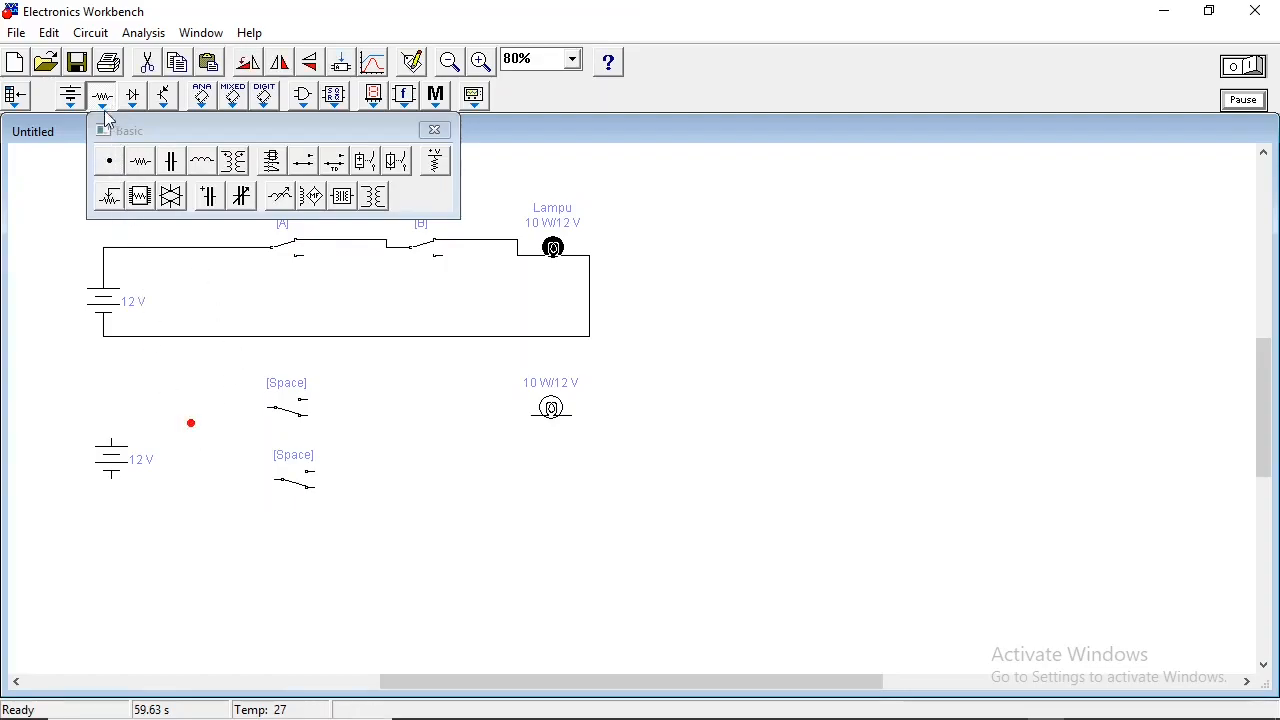
left_click_drag(109, 163, 385, 416)
left_click(437, 486)
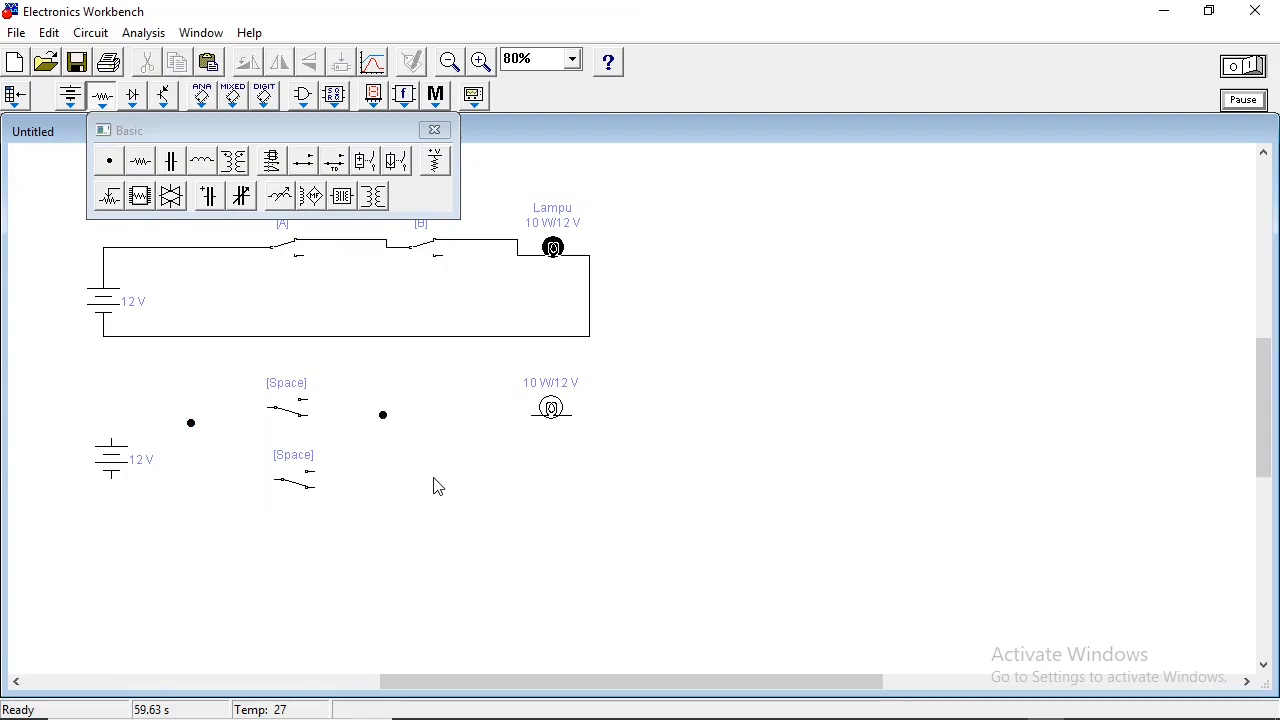
left_click(434, 130)
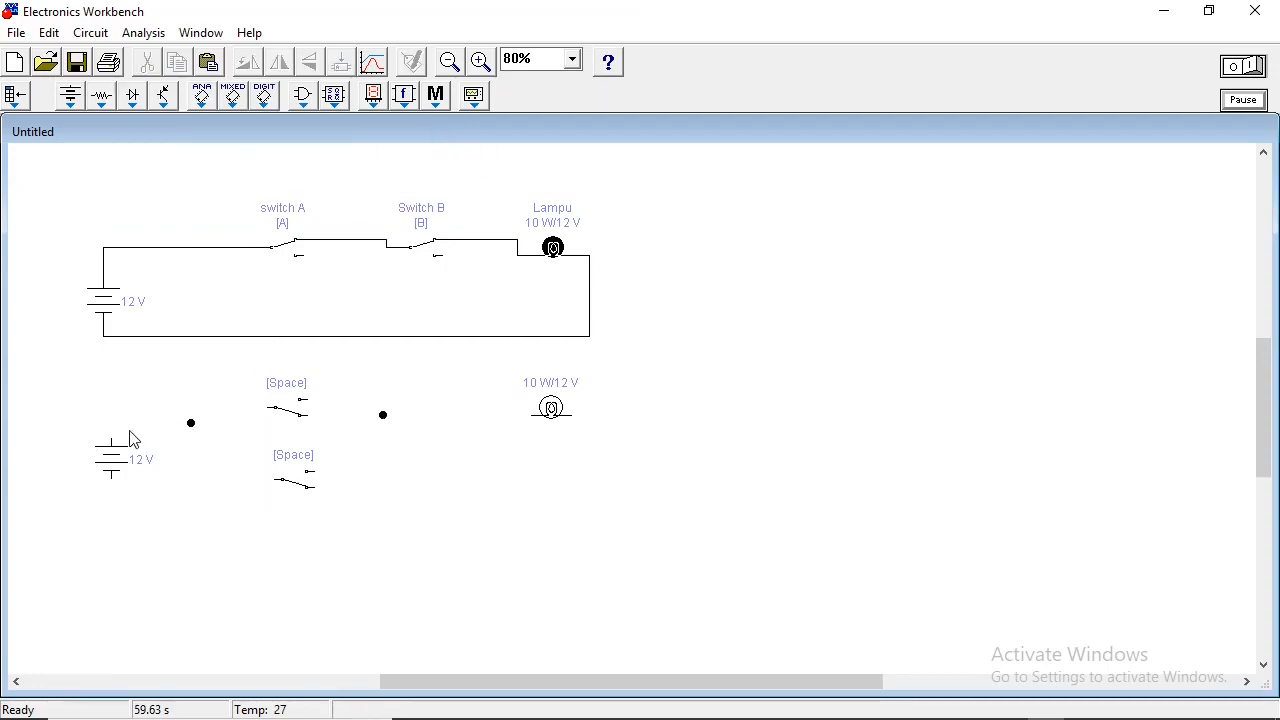
Wire the lower battery's positive terminal to the nearer node, and connect that node to the inputs of both lower switches
left_click_drag(111, 440, 188, 423)
left_click_drag(180, 406, 191, 423)
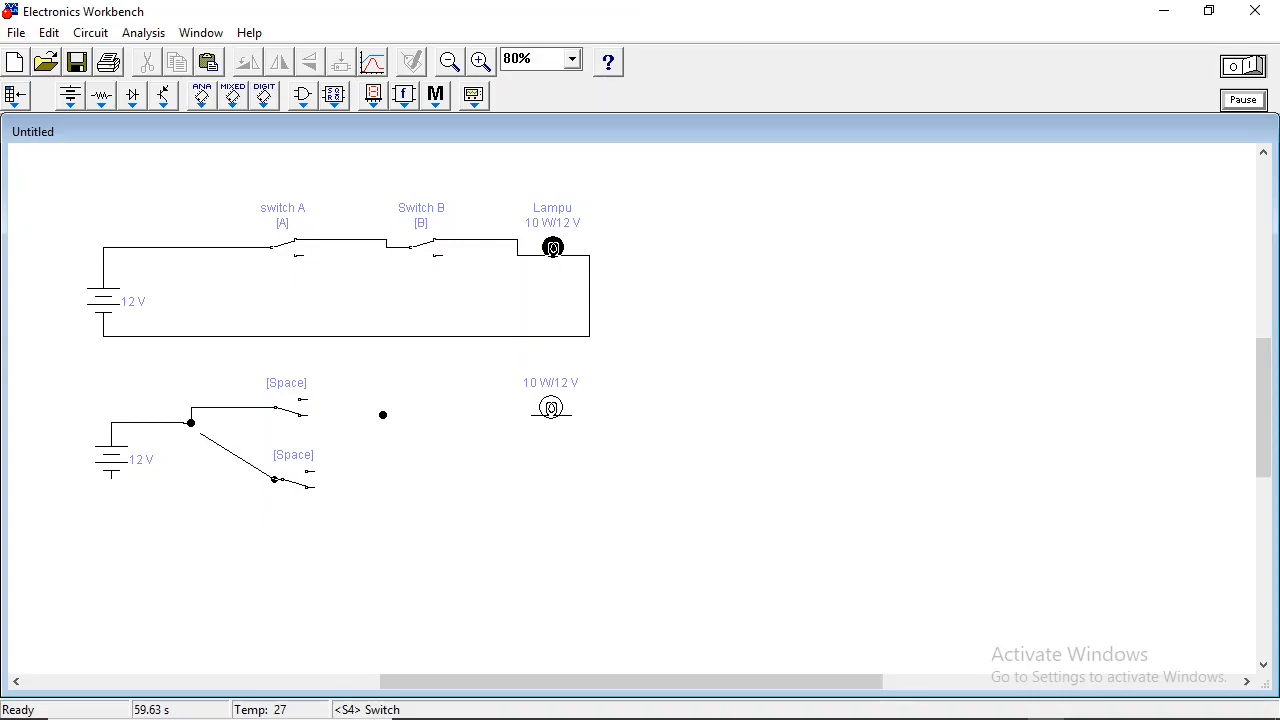
left_click_drag(274, 480, 191, 423)
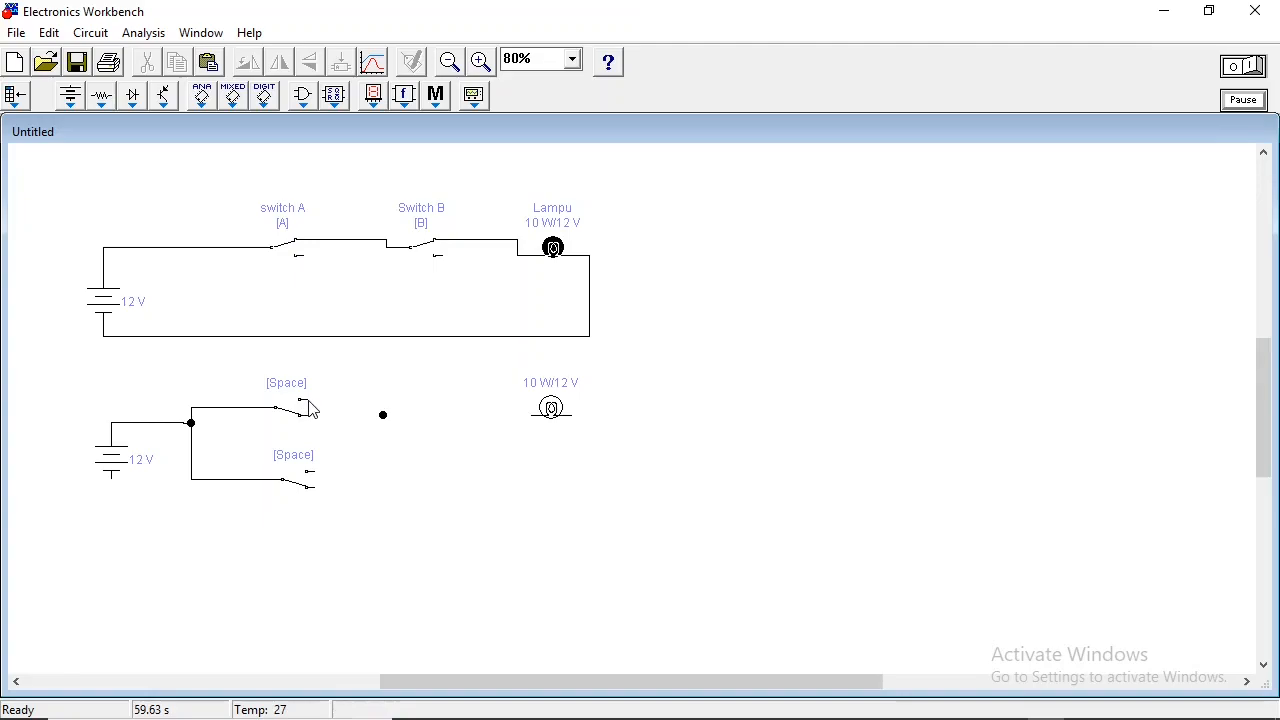
Join the first lower switch's upper contact and the second's lower contact at the other node, and wire it through the bulb to the battery's negative terminal
left_click_drag(383, 414, 383, 414)
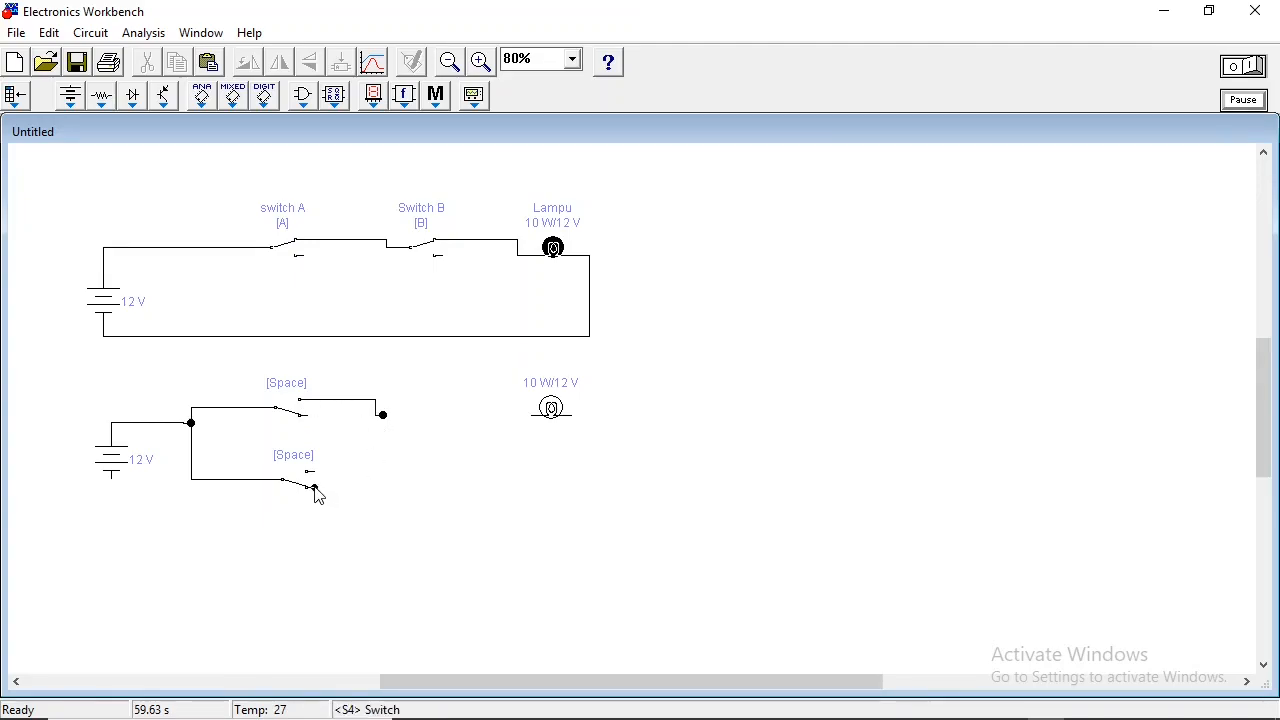
left_click_drag(352, 463, 383, 414)
left_click_drag(531, 414, 383, 414)
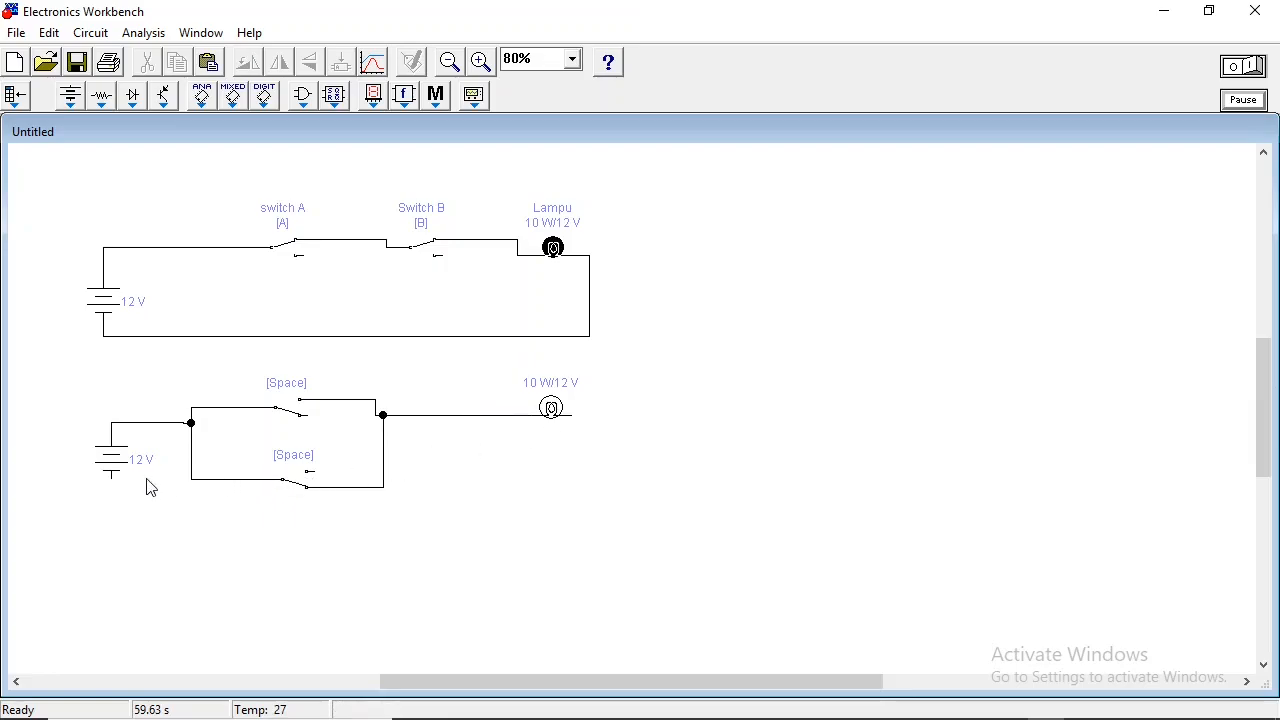
left_click_drag(141, 510, 572, 415)
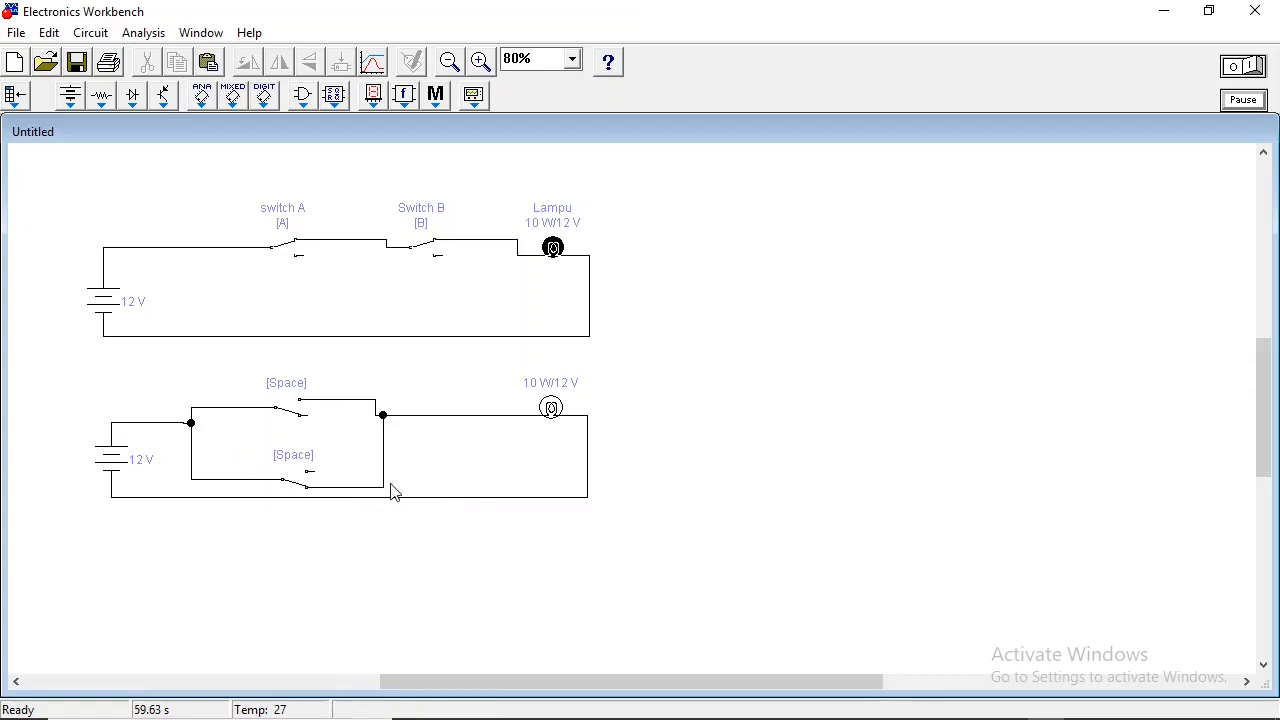
Set the key of the lower circuit's first parallel switch to C
right_click(298, 415)
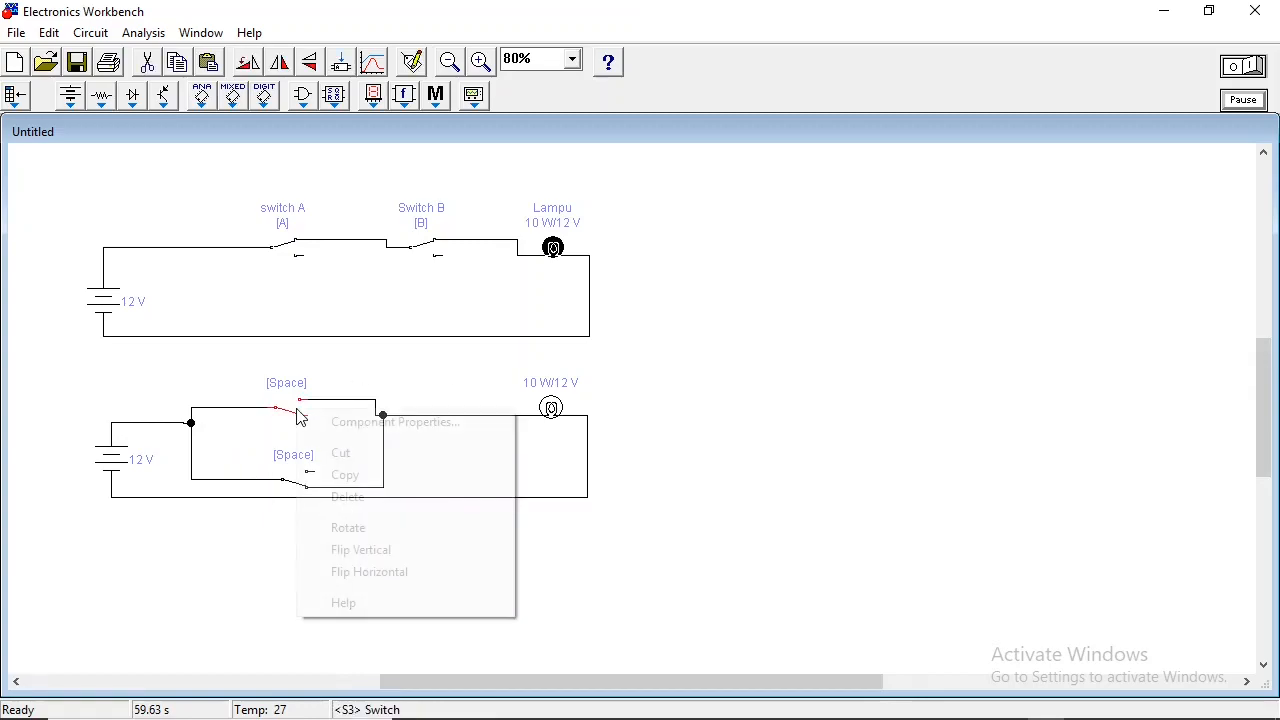
left_click(338, 423)
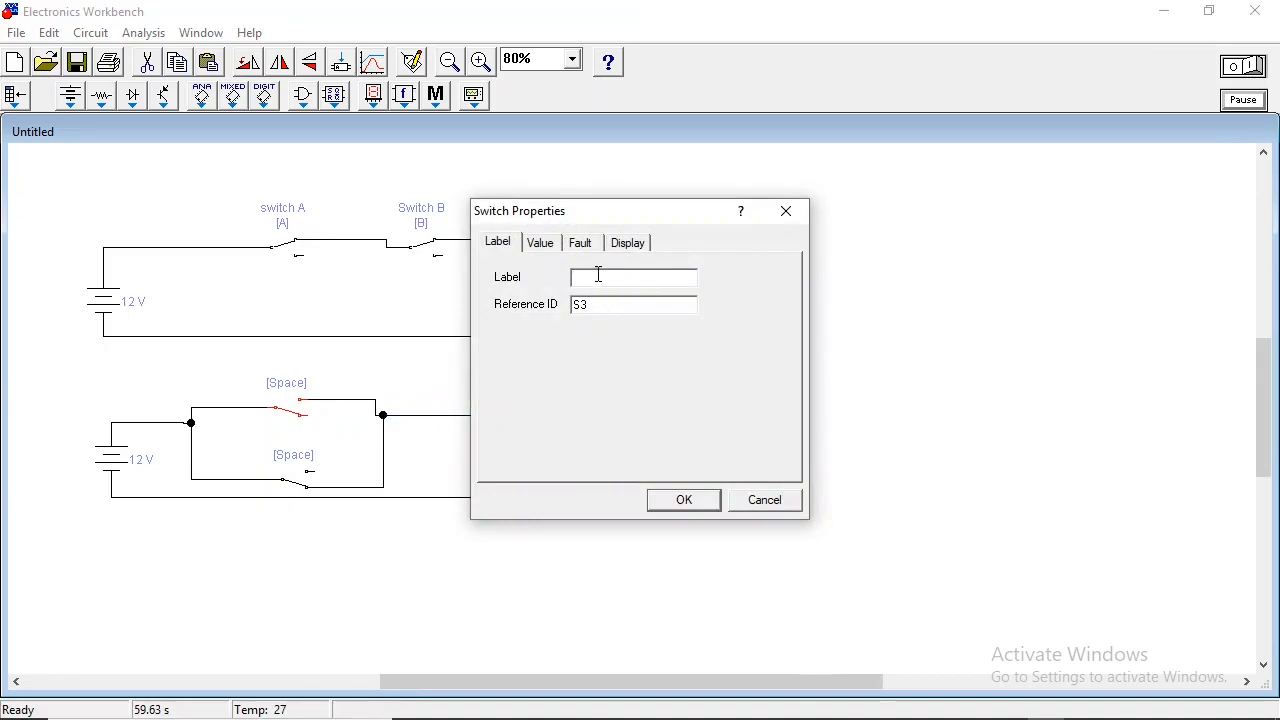
left_click(541, 244)
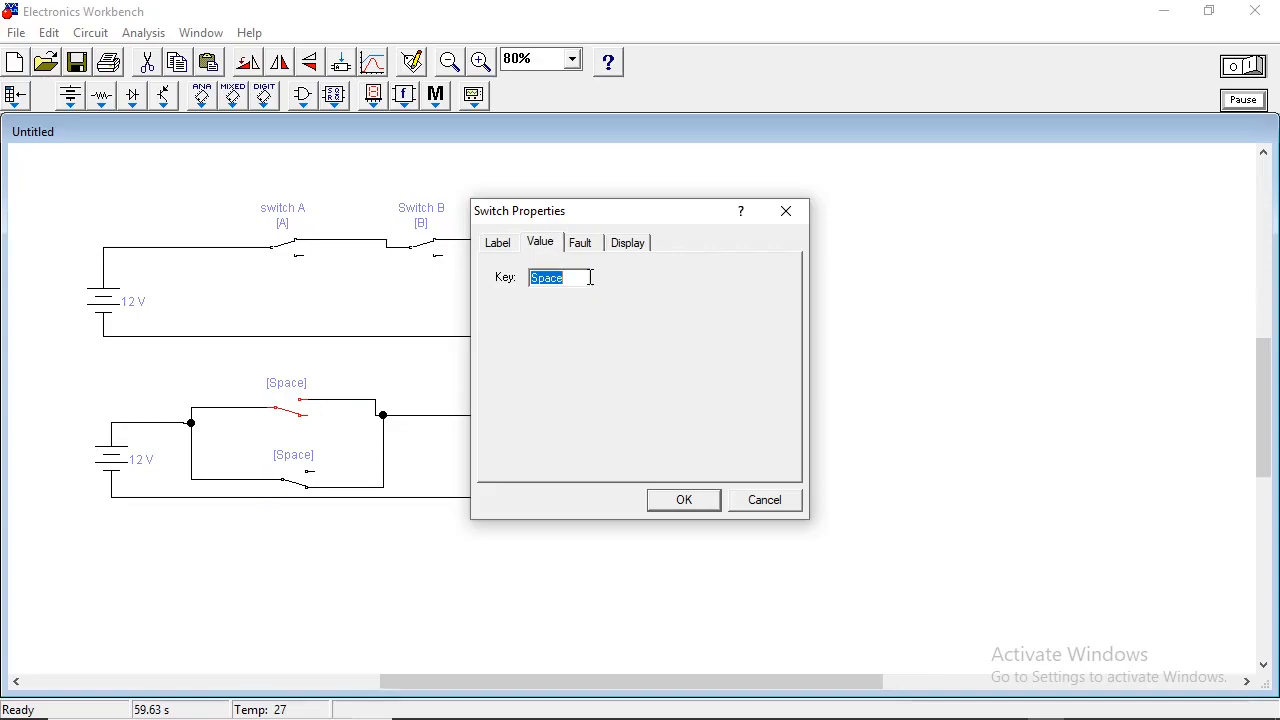
type("C")
left_click(715, 498)
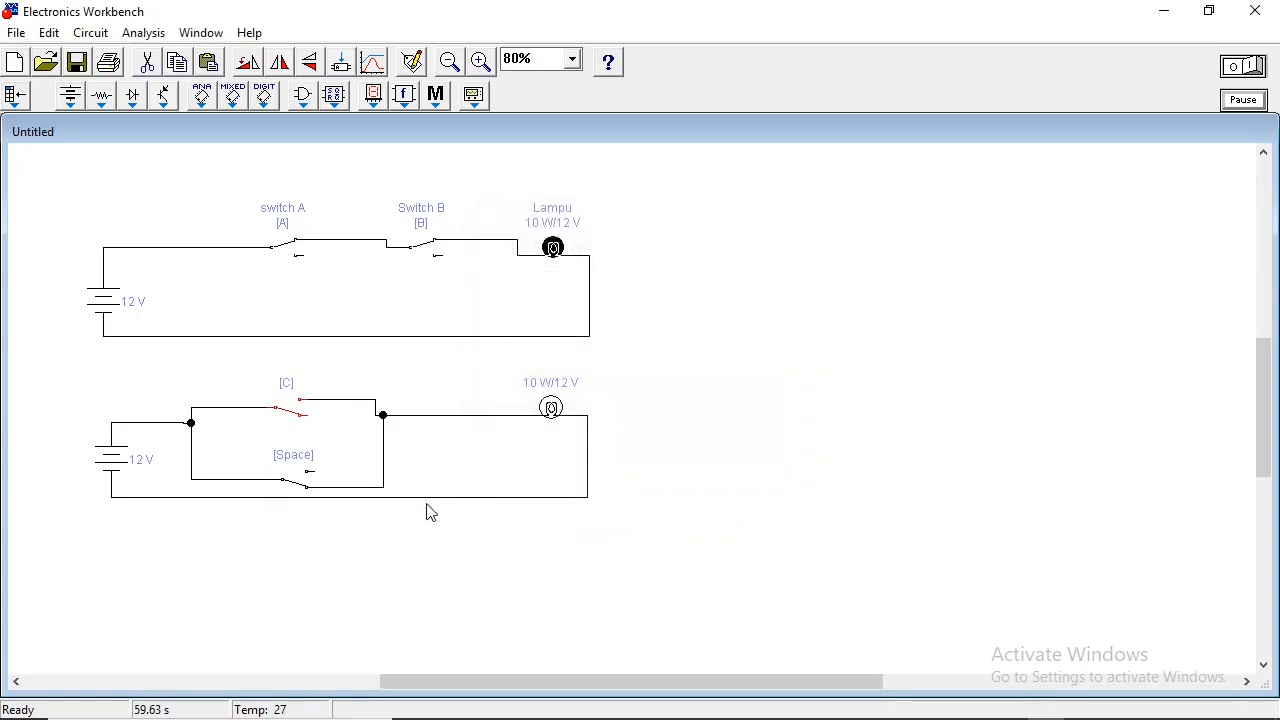
Set the key of the lower circuit's second parallel switch to B
right_click(311, 476)
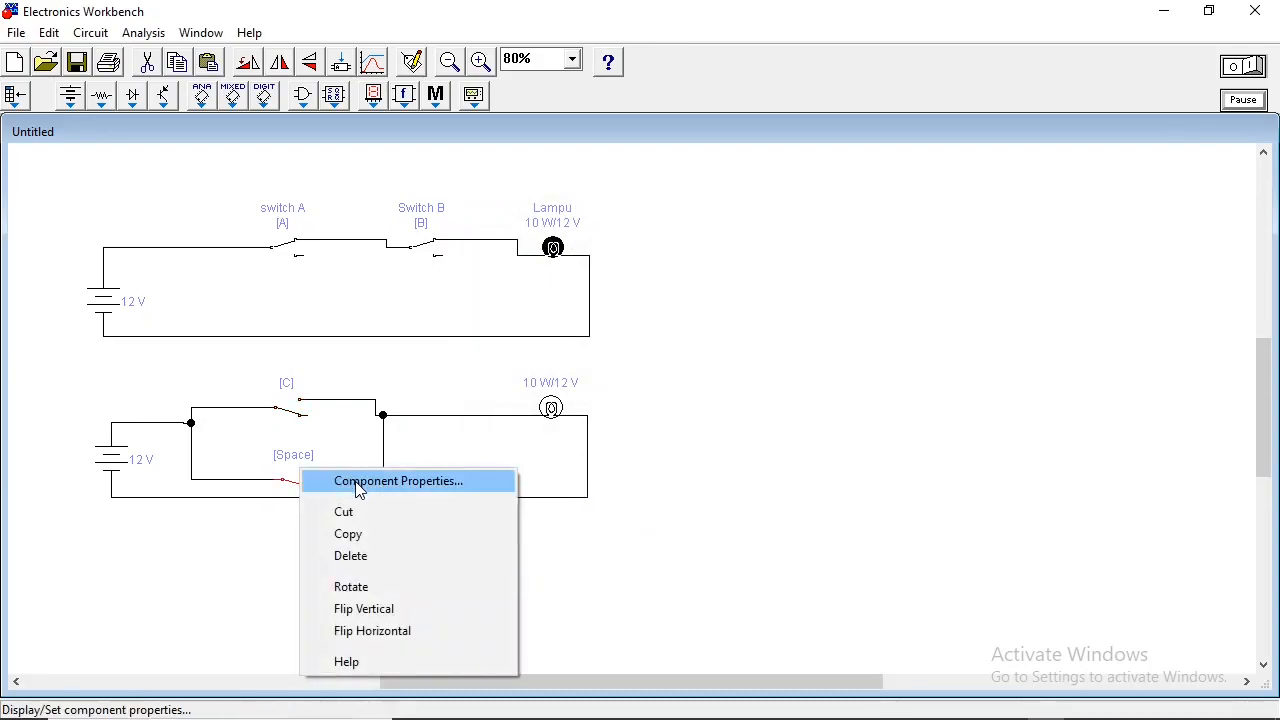
left_click(372, 481)
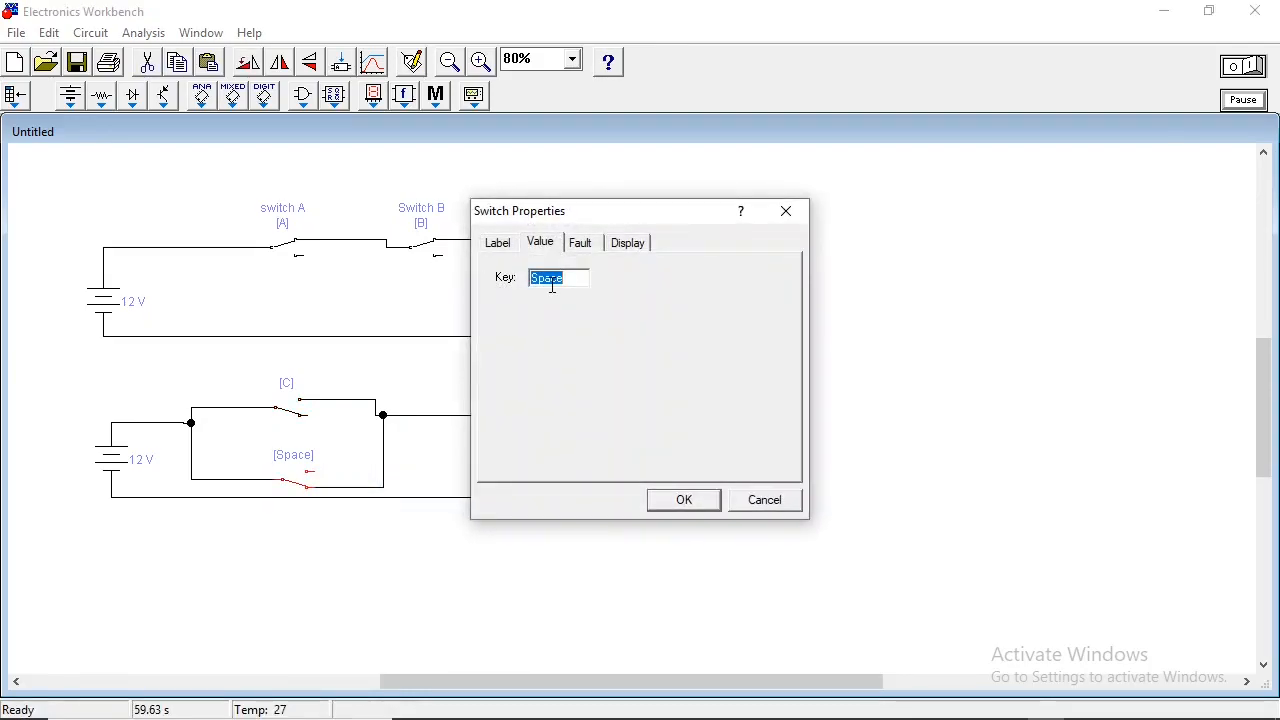
type("B")
left_click(684, 500)
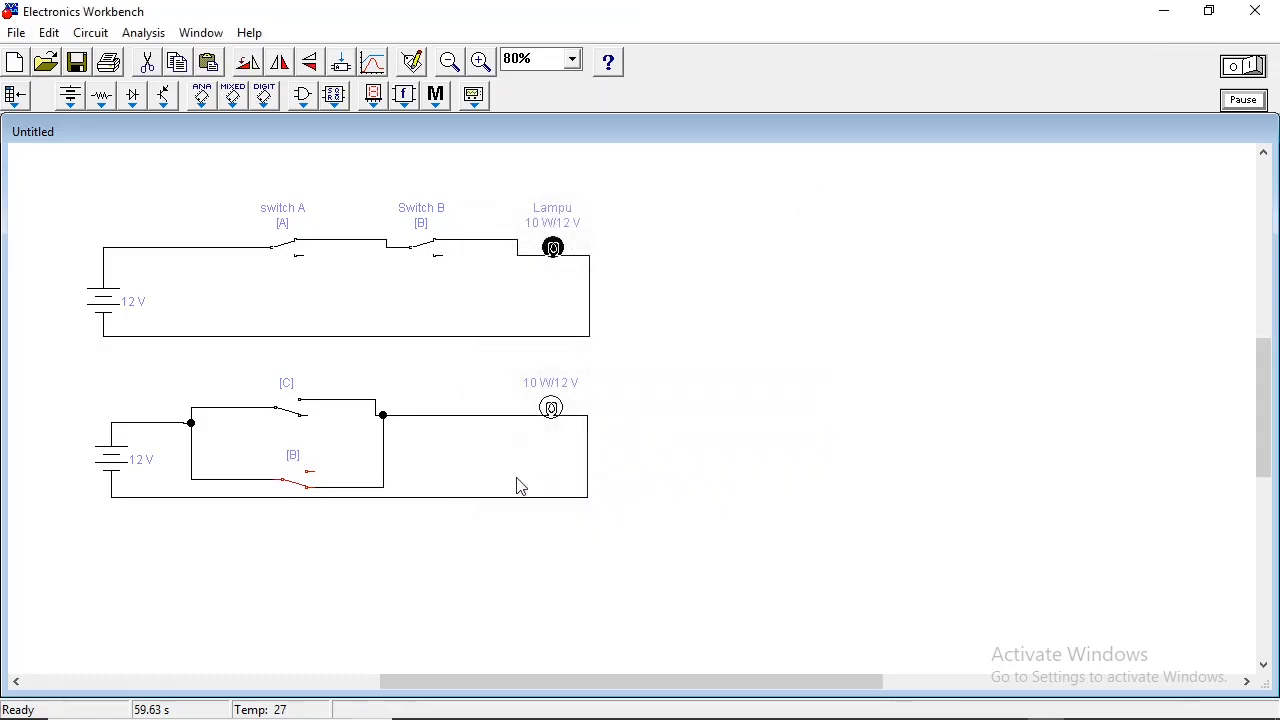
left_click(702, 448)
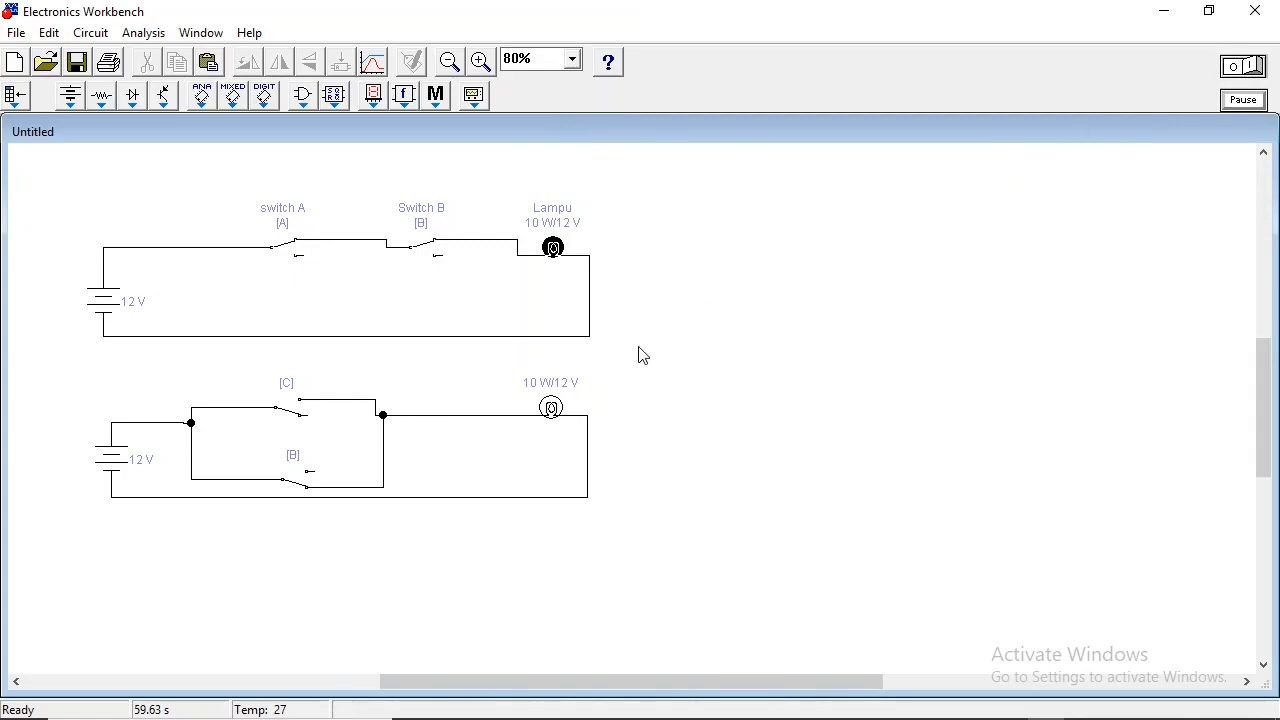
Run the simulation and test the parallel circuit by toggling the B switches, closing switch C, and toggling B again
left_click(1236, 68)
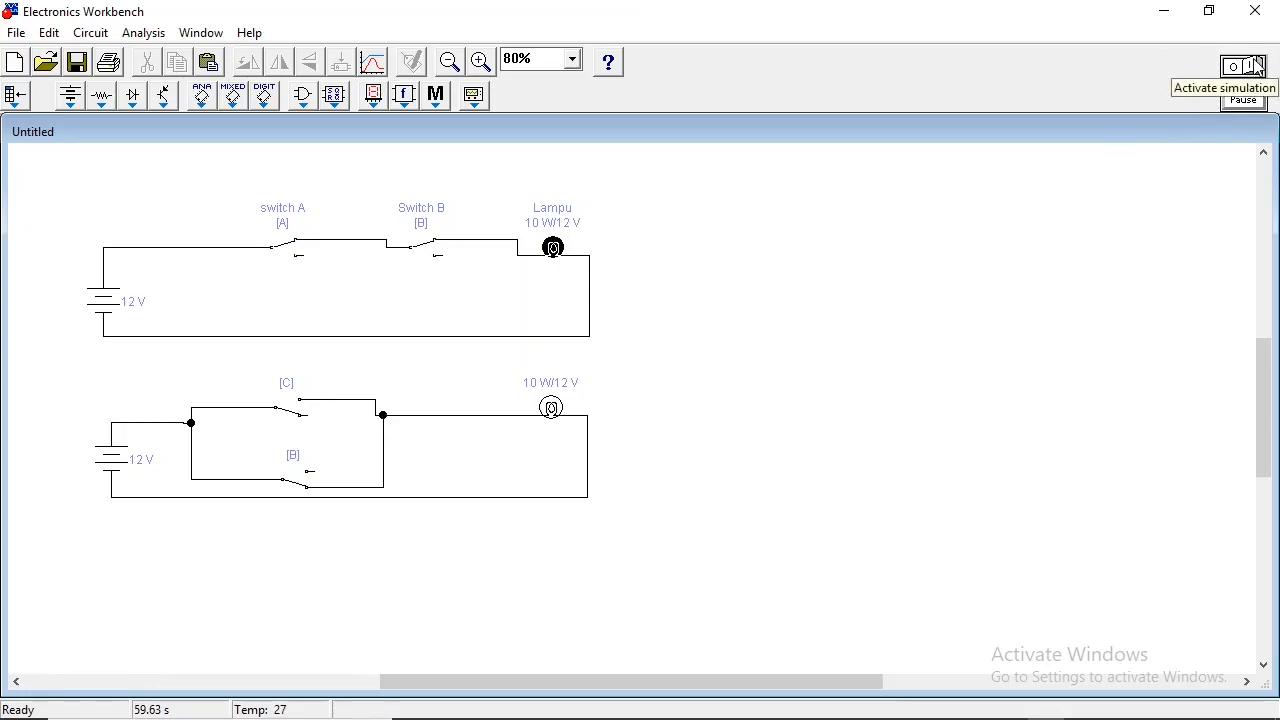
left_click(1257, 64)
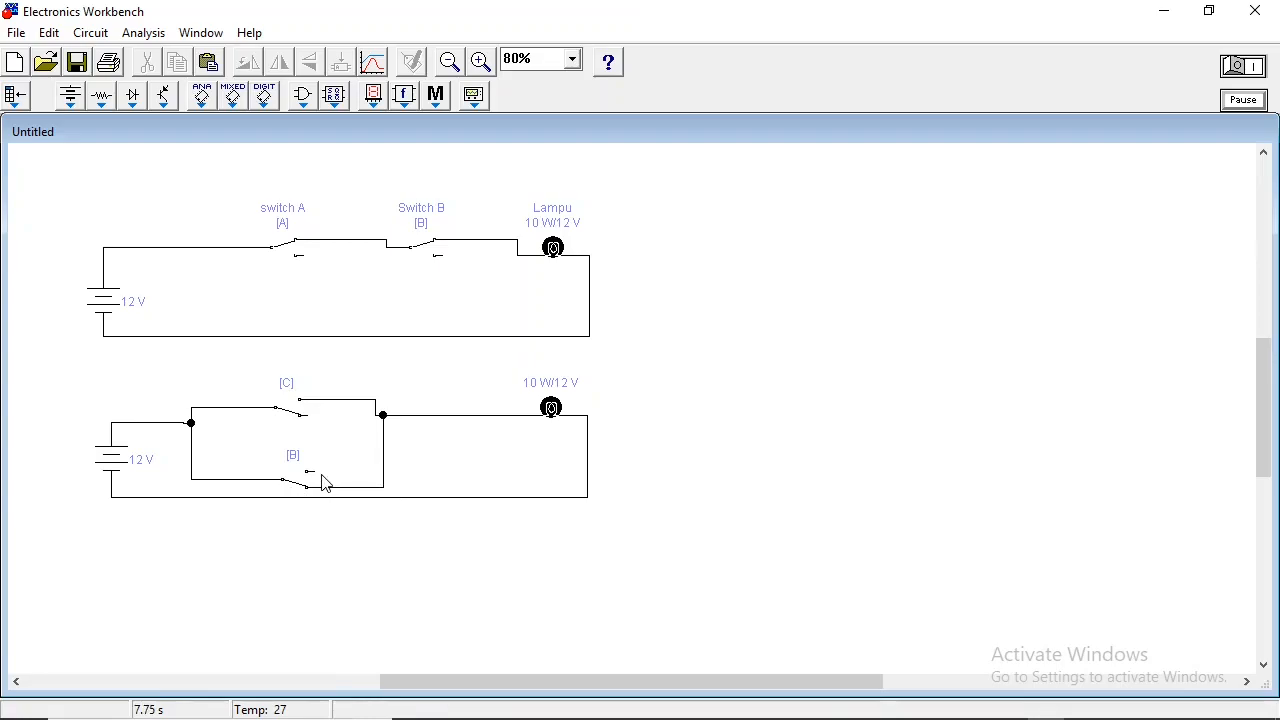
key("b")
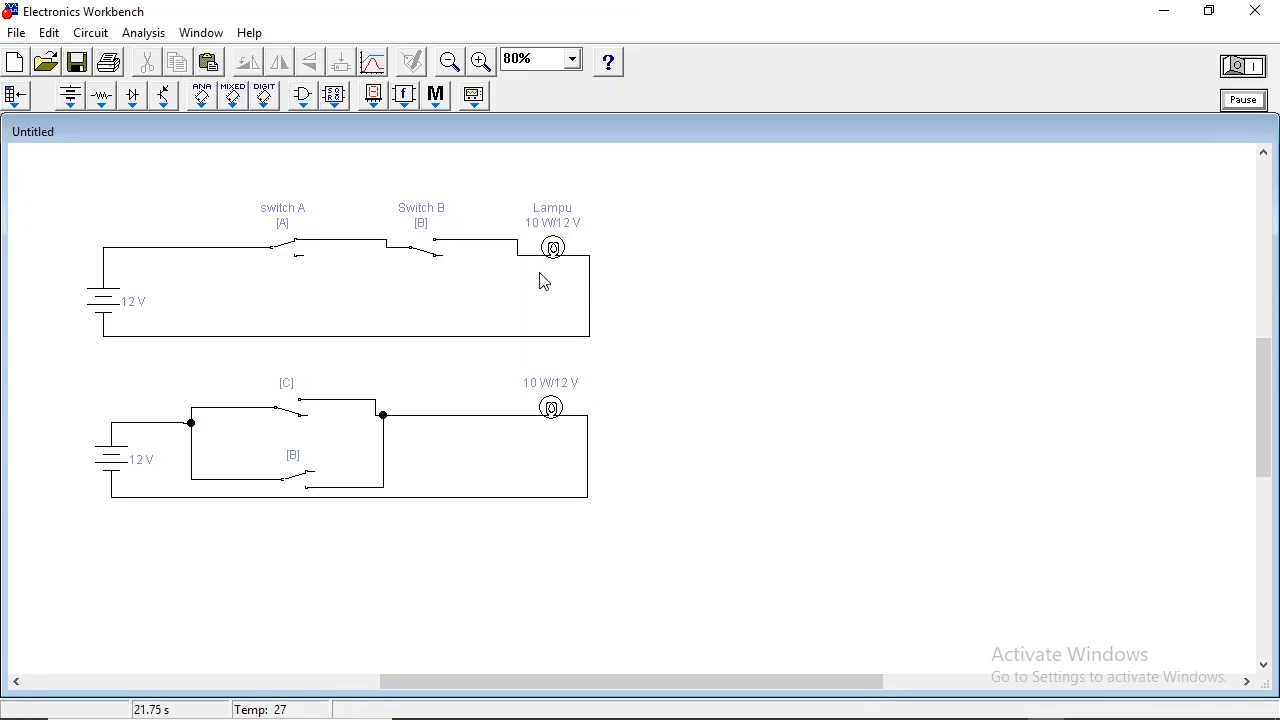
key("c")
key("b")
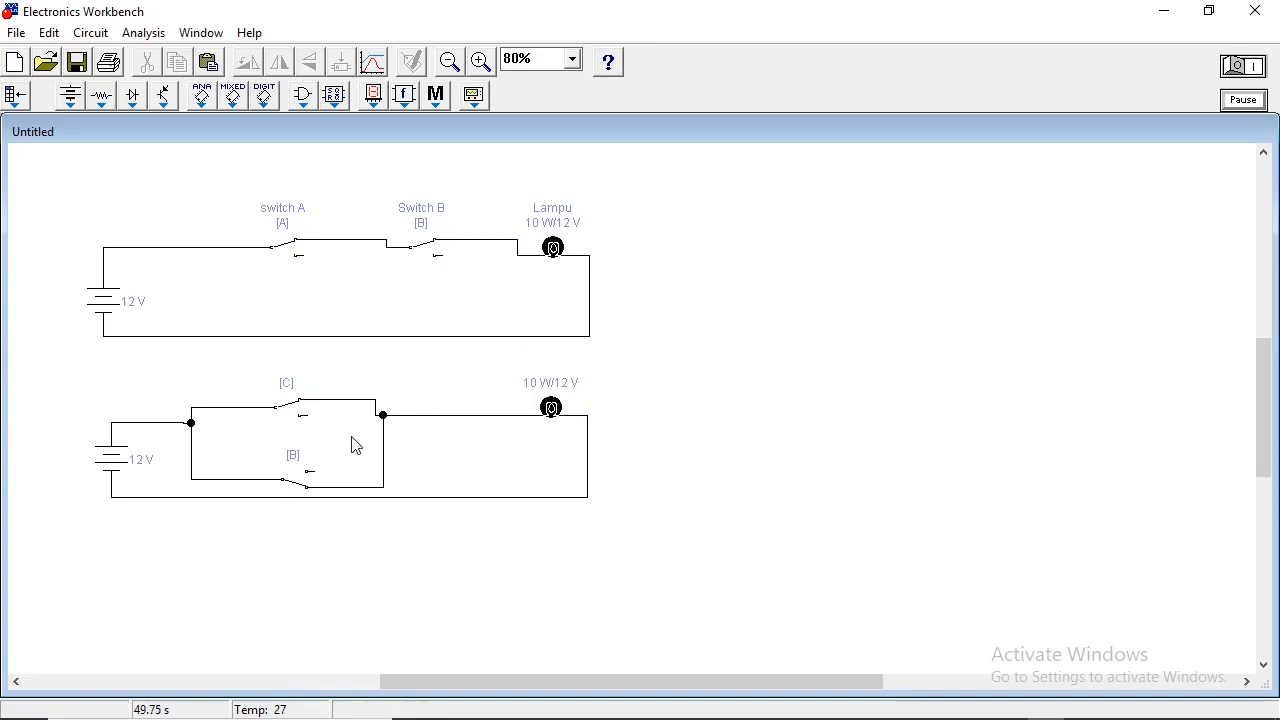